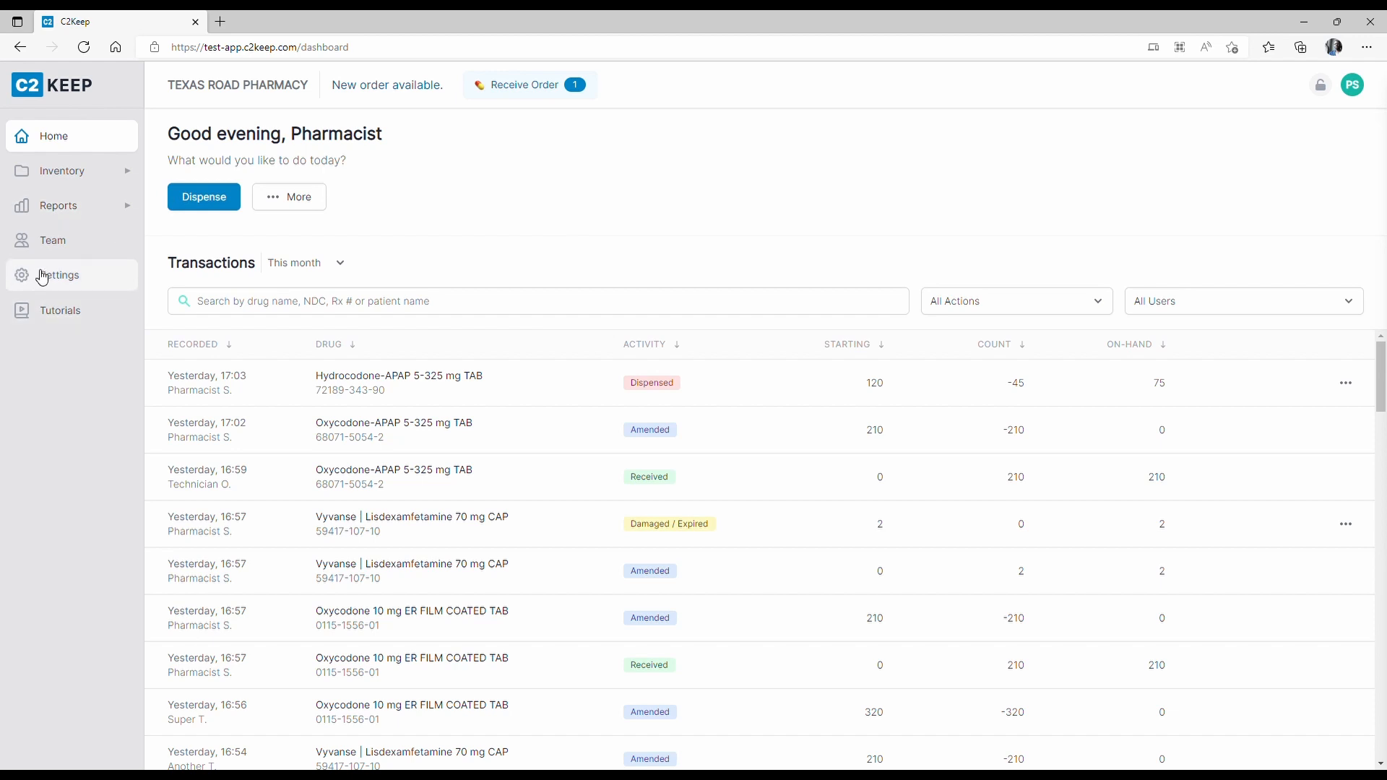
Check the Settings page's wholesaler integrations: AmerisourceBergen Drug is active, and none are inactive.
{"action": "left_click", "coordinate": [65, 284]}
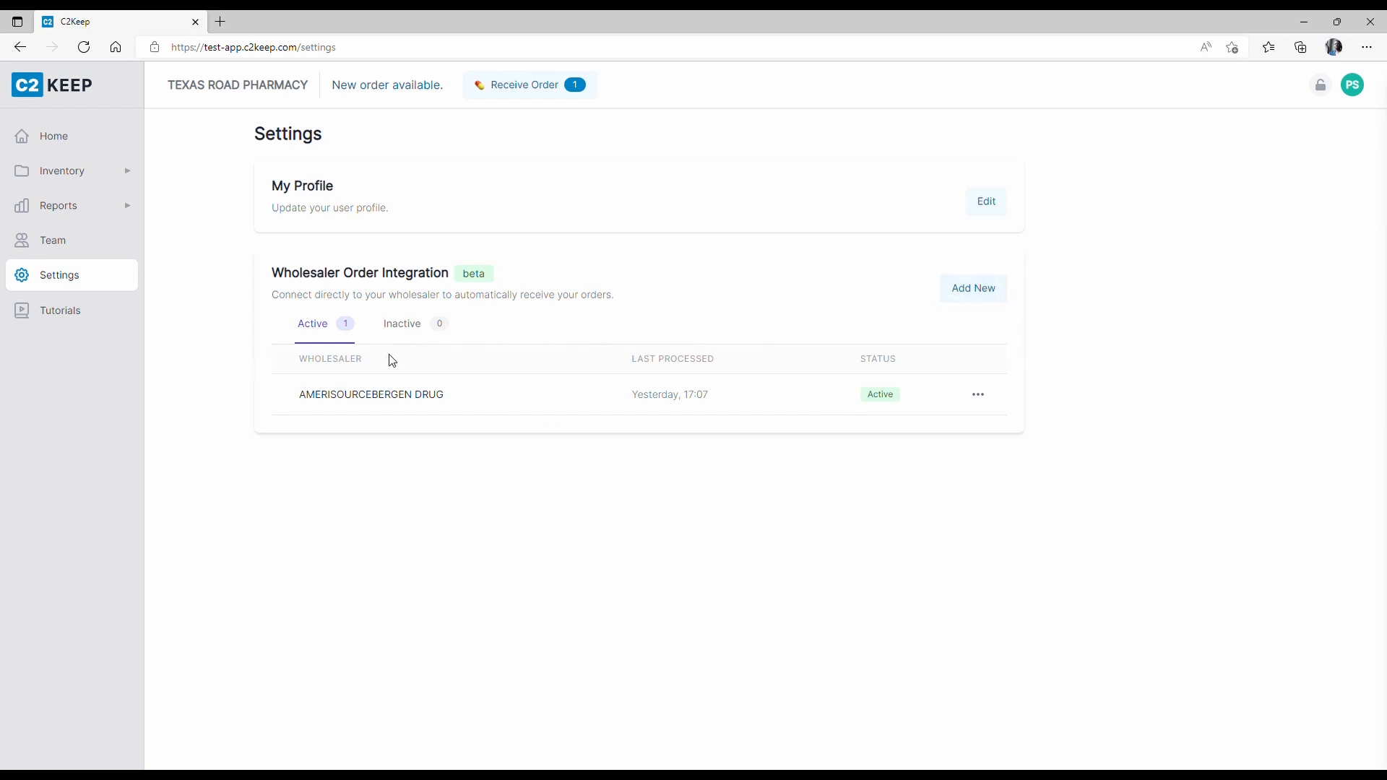
{"action": "left_click_drag", "start_coordinate": [300, 401], "coordinate": [458, 410]}
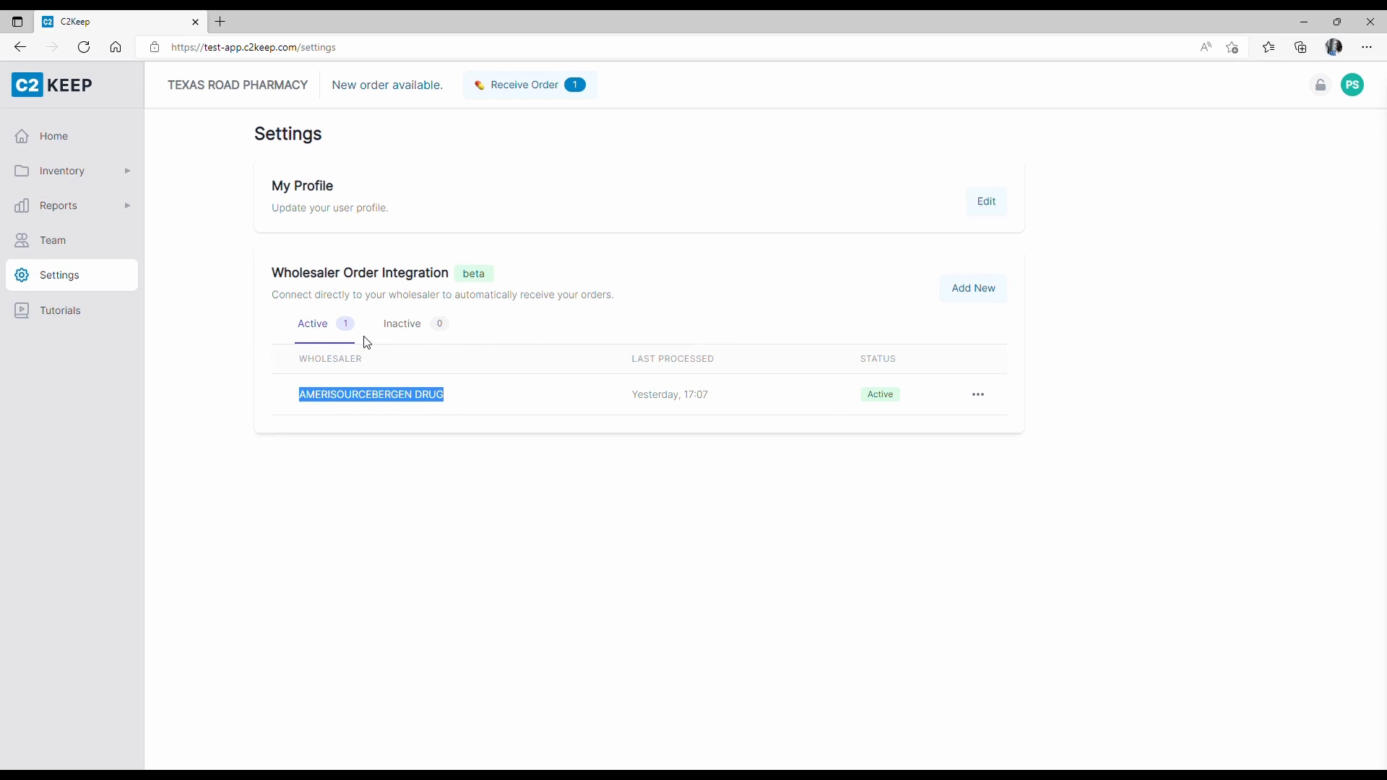
{"action": "left_click", "coordinate": [409, 331]}
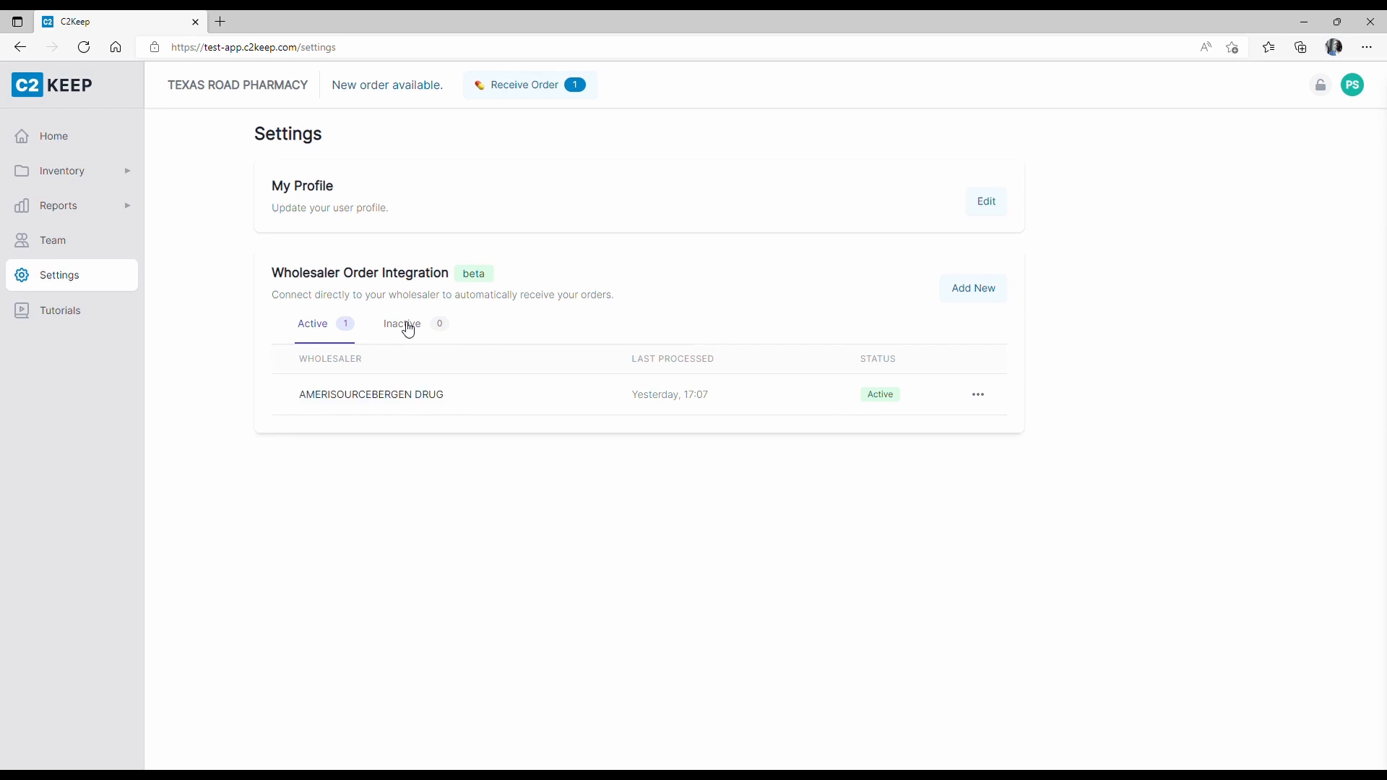
{"action": "left_click", "coordinate": [327, 331]}
{"action": "left_click_drag", "start_coordinate": [631, 399], "coordinate": [740, 398]}
{"action": "left_click", "coordinate": [564, 453]}
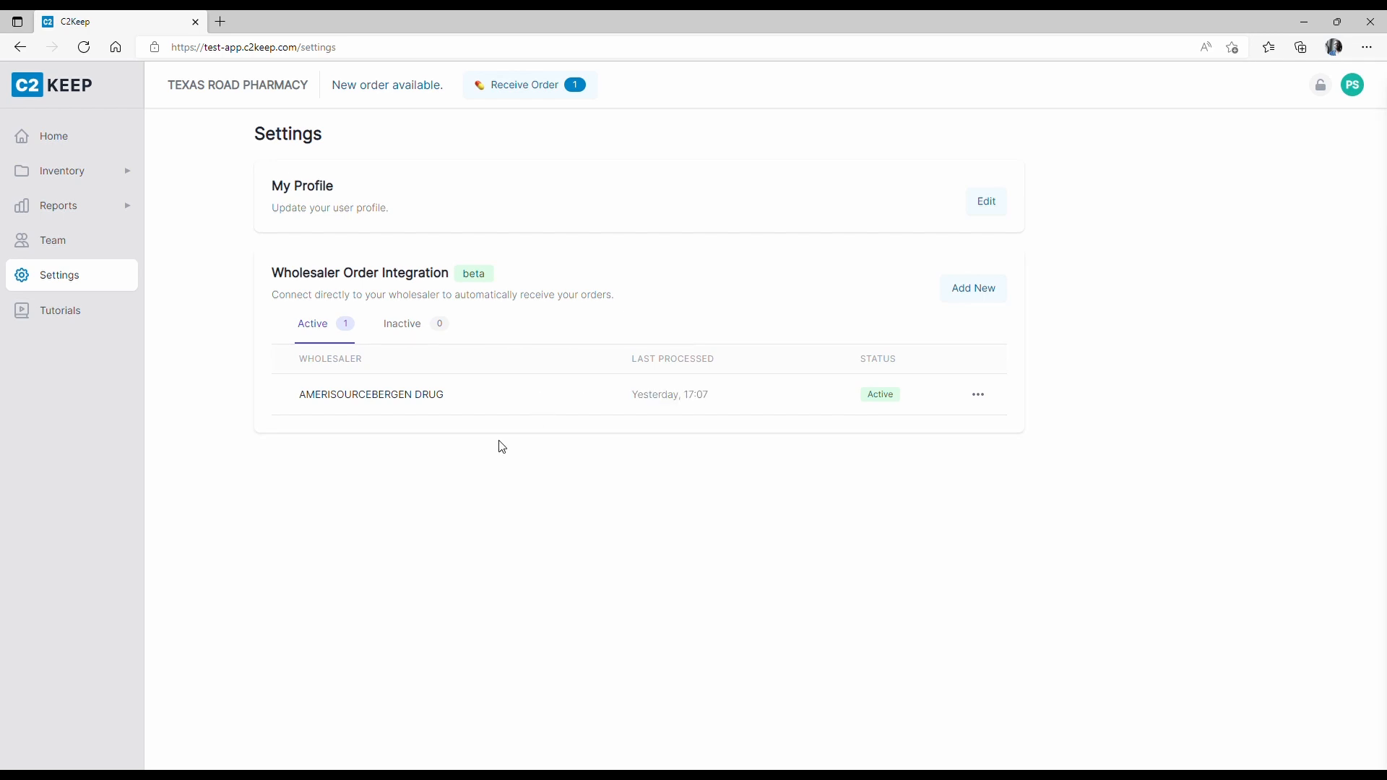
Add a new wholesaler integration and continue past the gather-credentials screen to the connection form.
{"action": "left_click", "coordinate": [974, 293]}
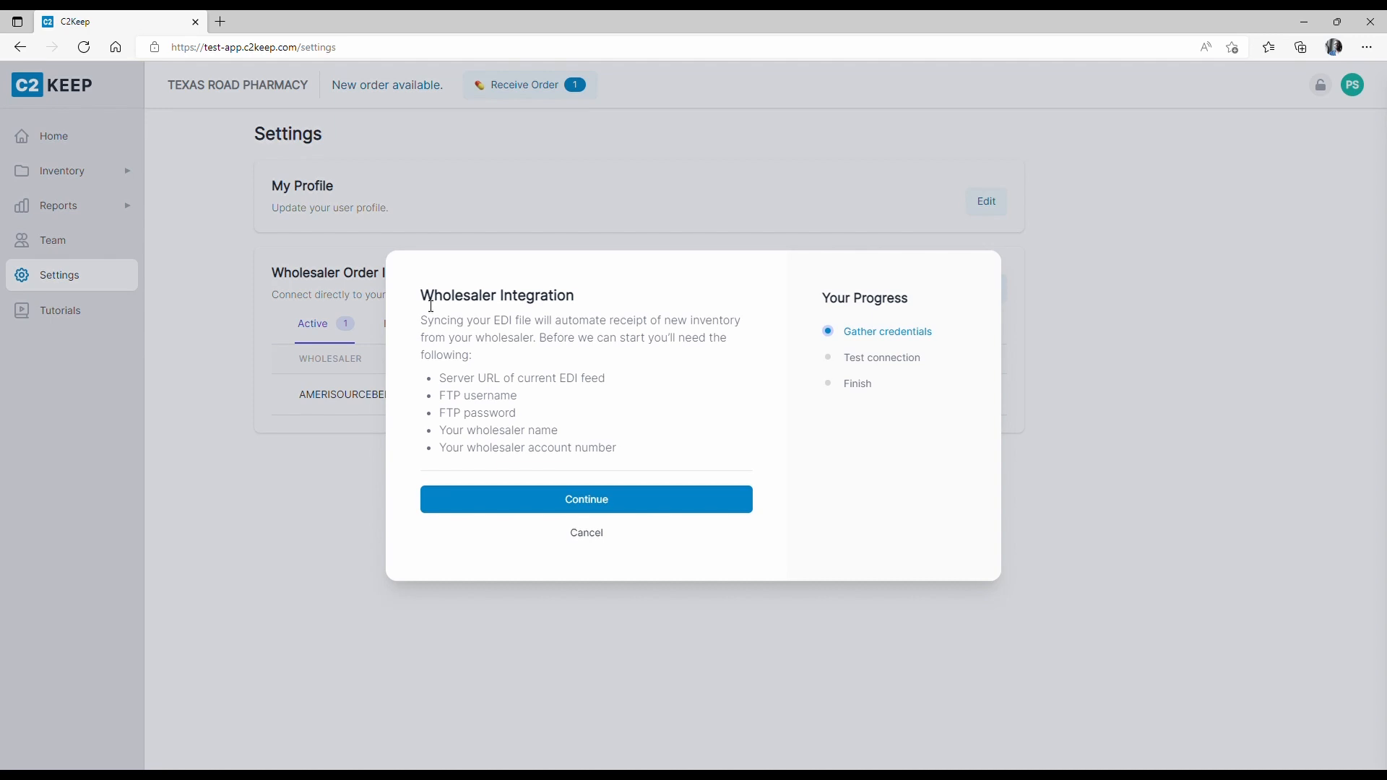
{"action": "left_click", "coordinate": [586, 508]}
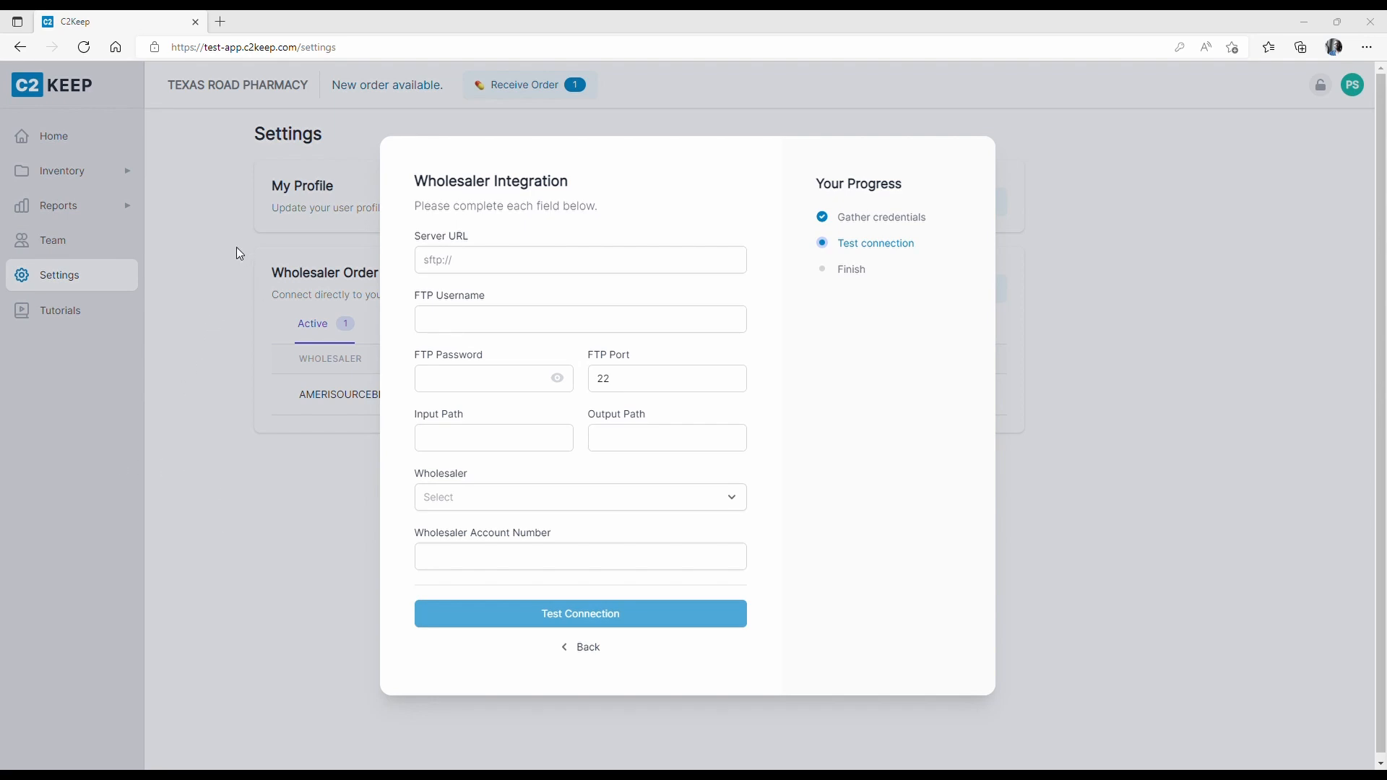
Enter server URL ftp.apirx.com, the FTP username and the FTP password.
{"action": "left_click", "coordinate": [473, 266]}
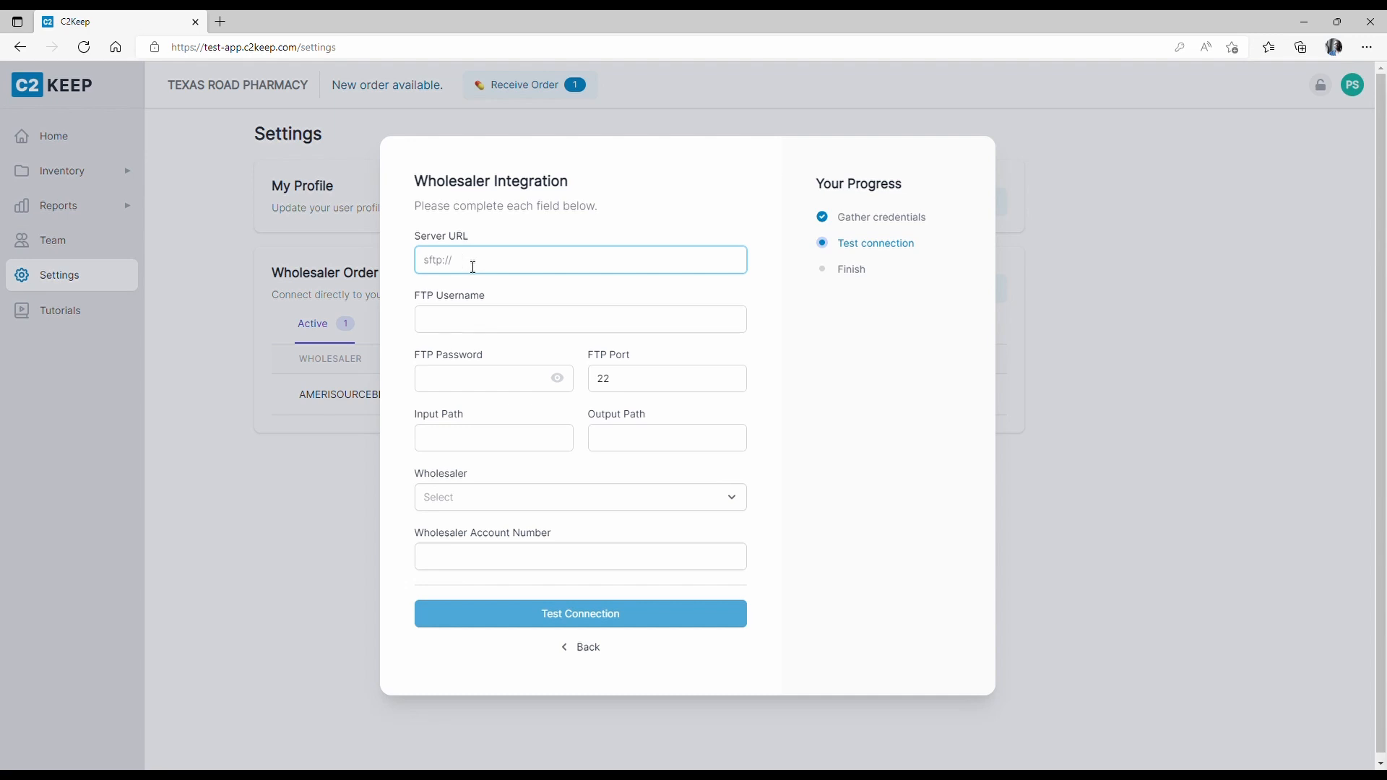
{"action": "type", "text": "ftp.apirx.com"}
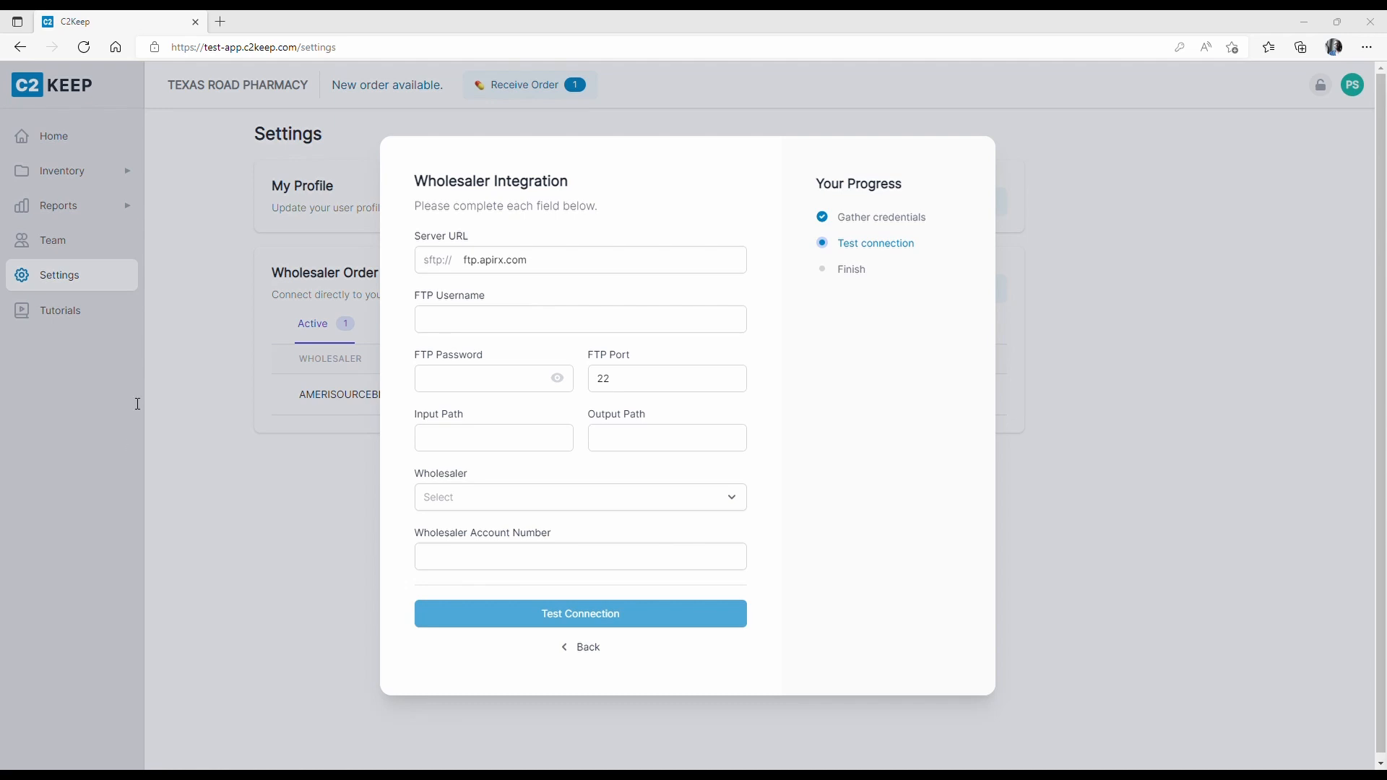
{"action": "left_click", "coordinate": [153, 302]}
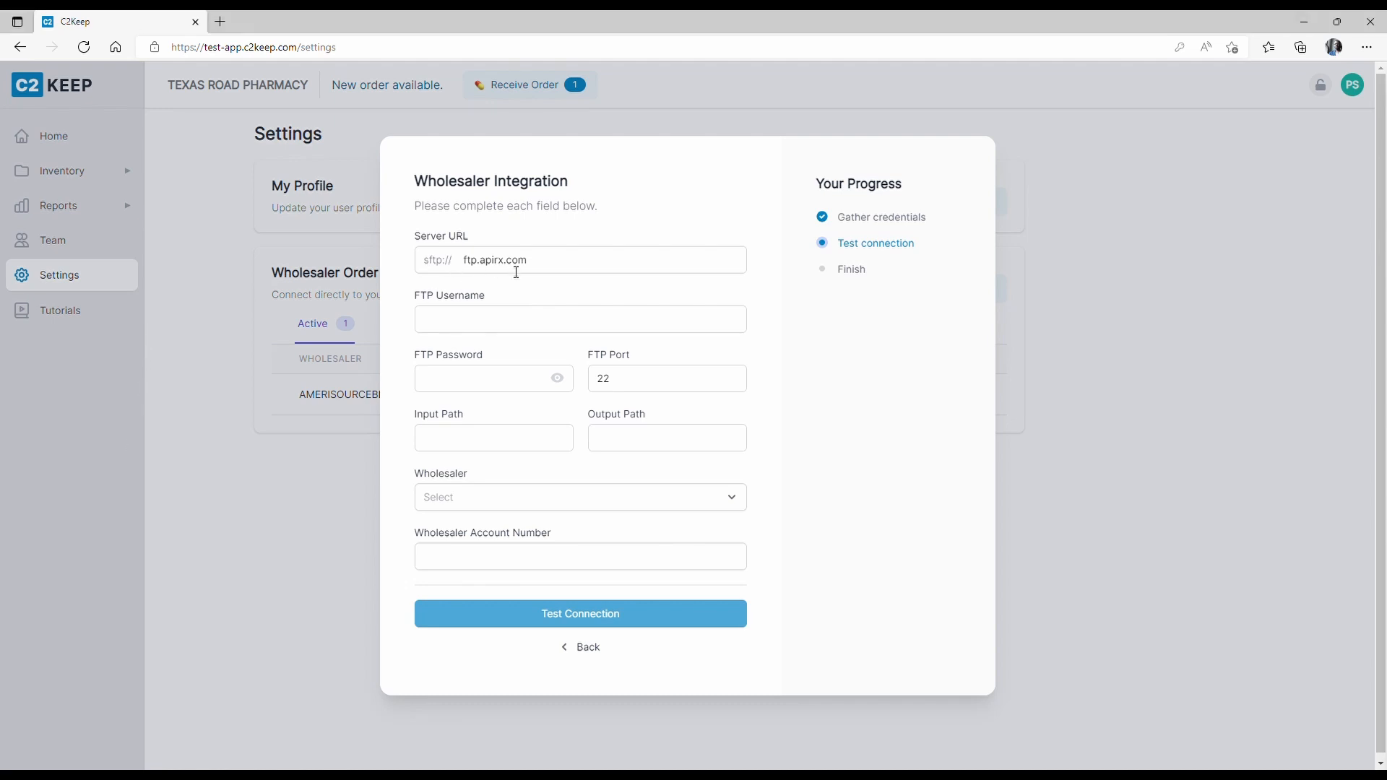
{"action": "left_click", "coordinate": [475, 329]}
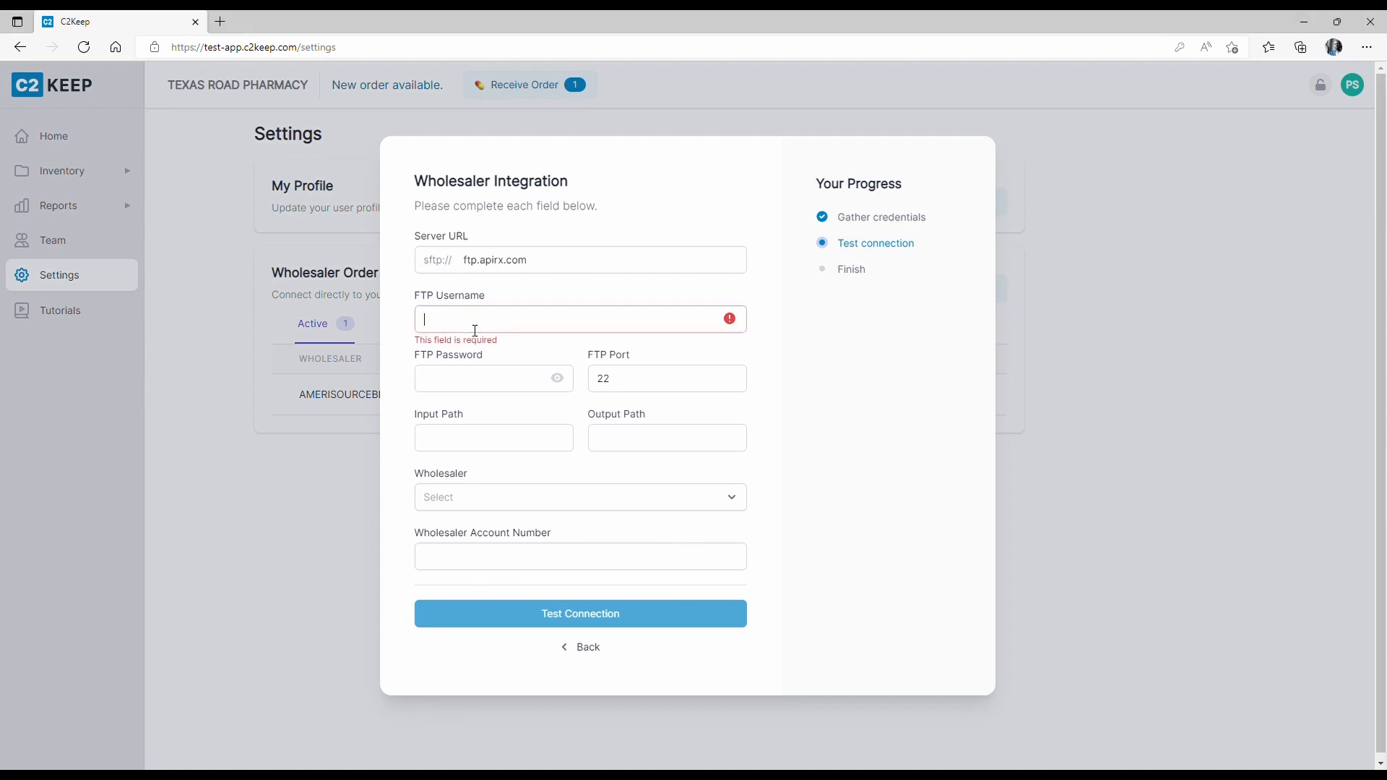
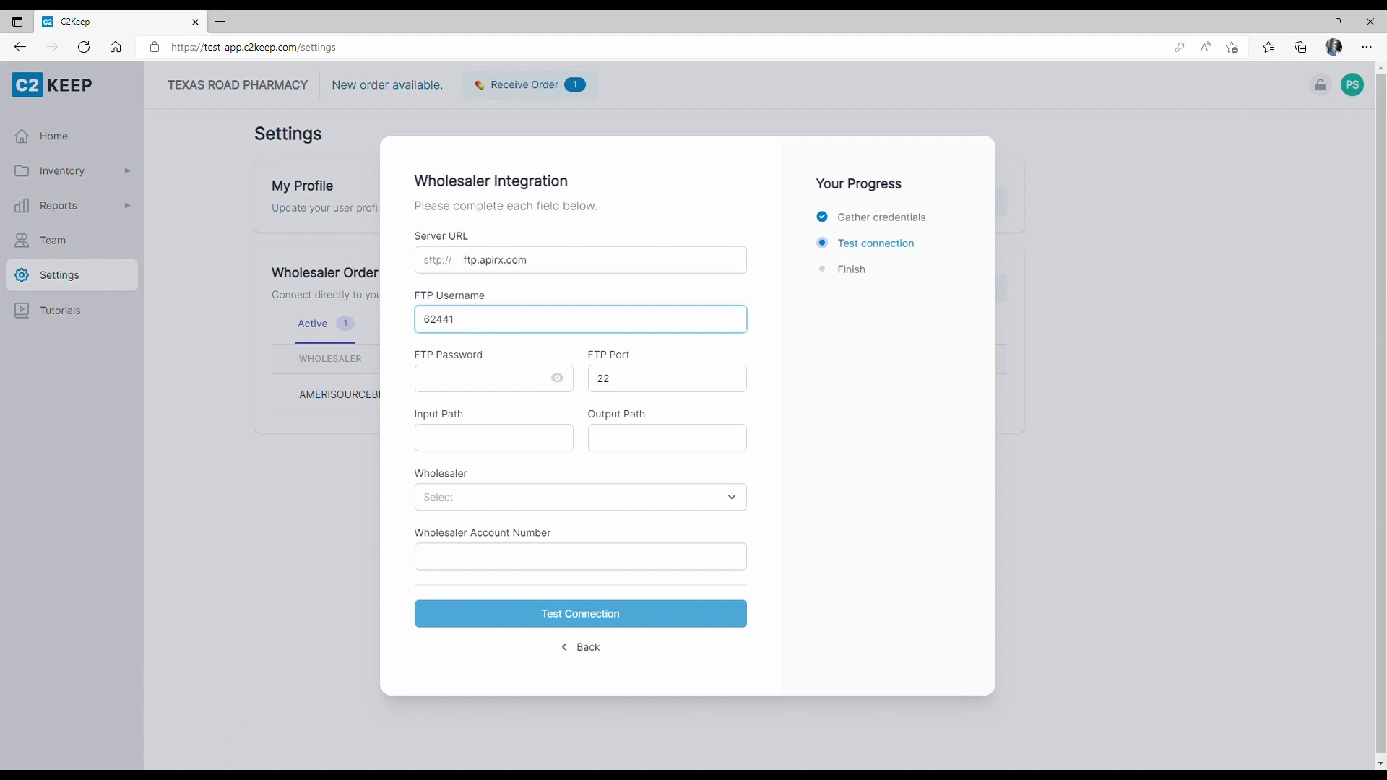
{"action": "left_click", "coordinate": [216, 775]}
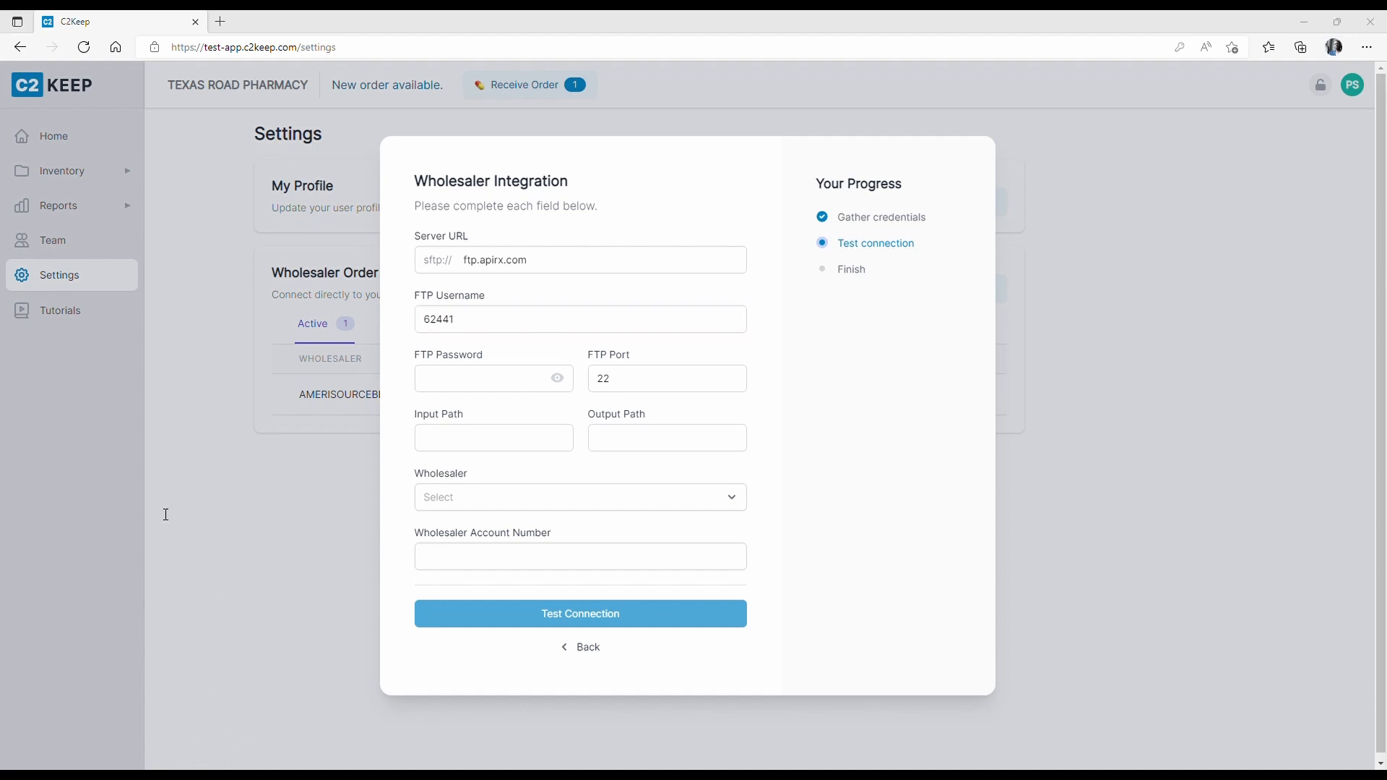
{"action": "left_click", "coordinate": [224, 274]}
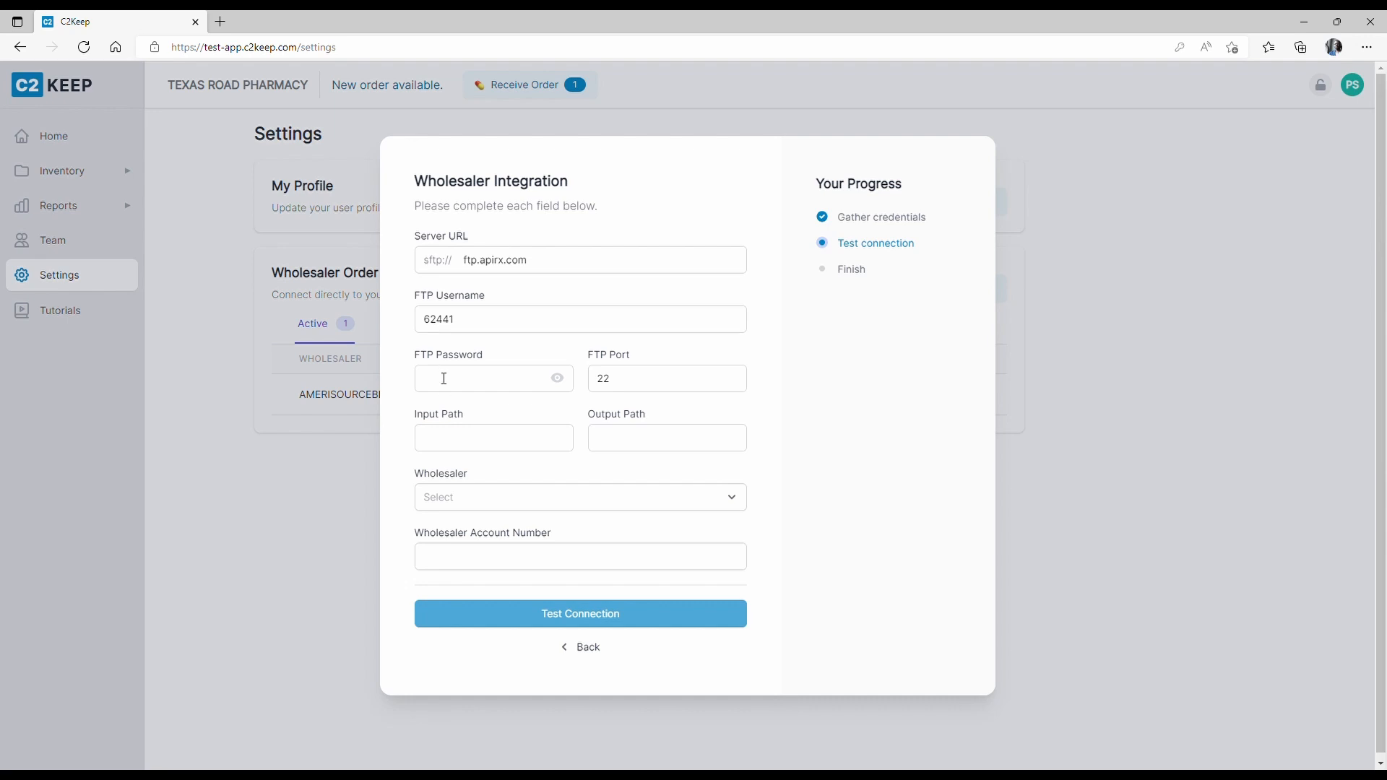
{"action": "left_click", "coordinate": [445, 379]}
{"action": "key", "text": "ctrl+v"}
{"action": "left_click", "coordinate": [268, 511]}
Set the Input Path to 'in' and the Output Path to 'out'.
{"action": "left_click", "coordinate": [495, 443]}
{"action": "type", "text": "in"}
{"action": "key", "text": "Tab"}
{"action": "type", "text": "out"}
{"action": "key", "text": "Tab"}
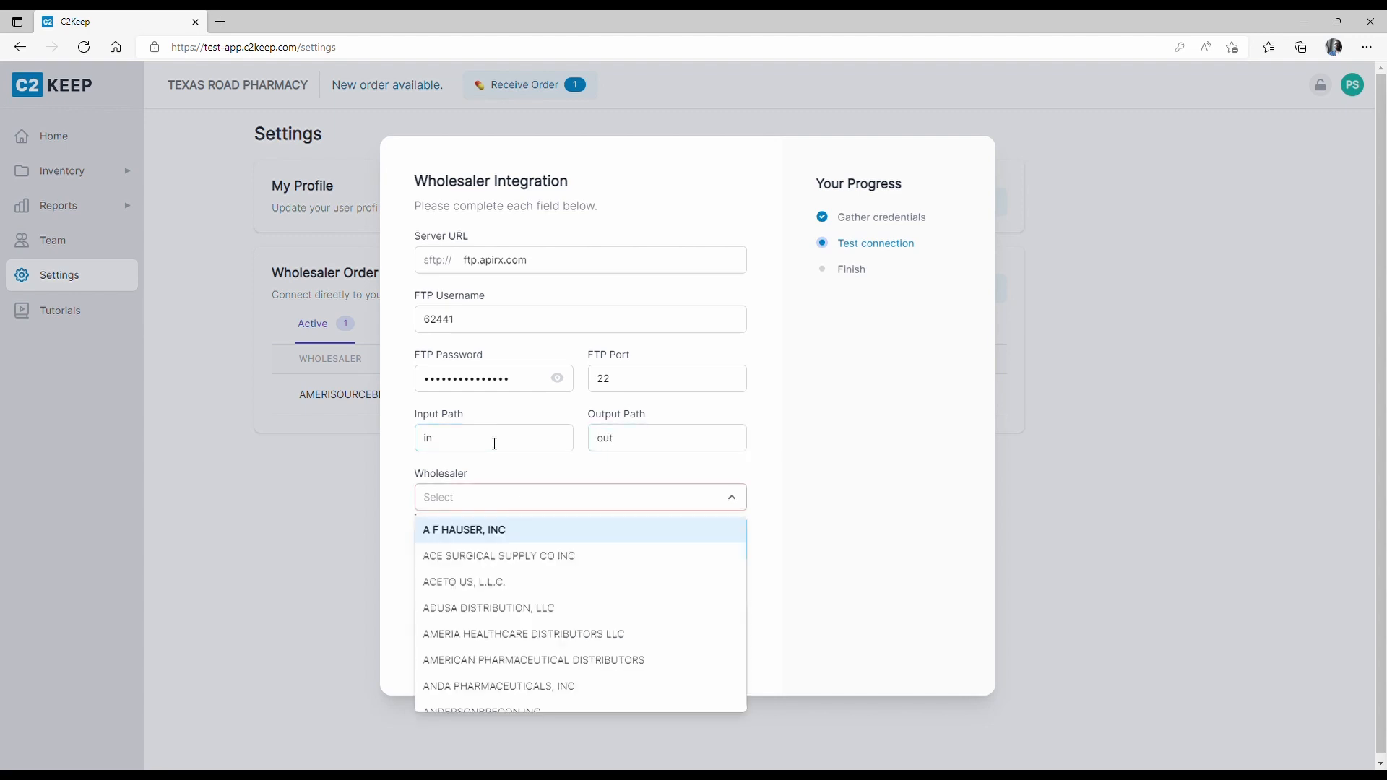
{"action": "scroll", "coordinate": [578, 610], "scroll_direction": "down", "scroll_amount": 3}
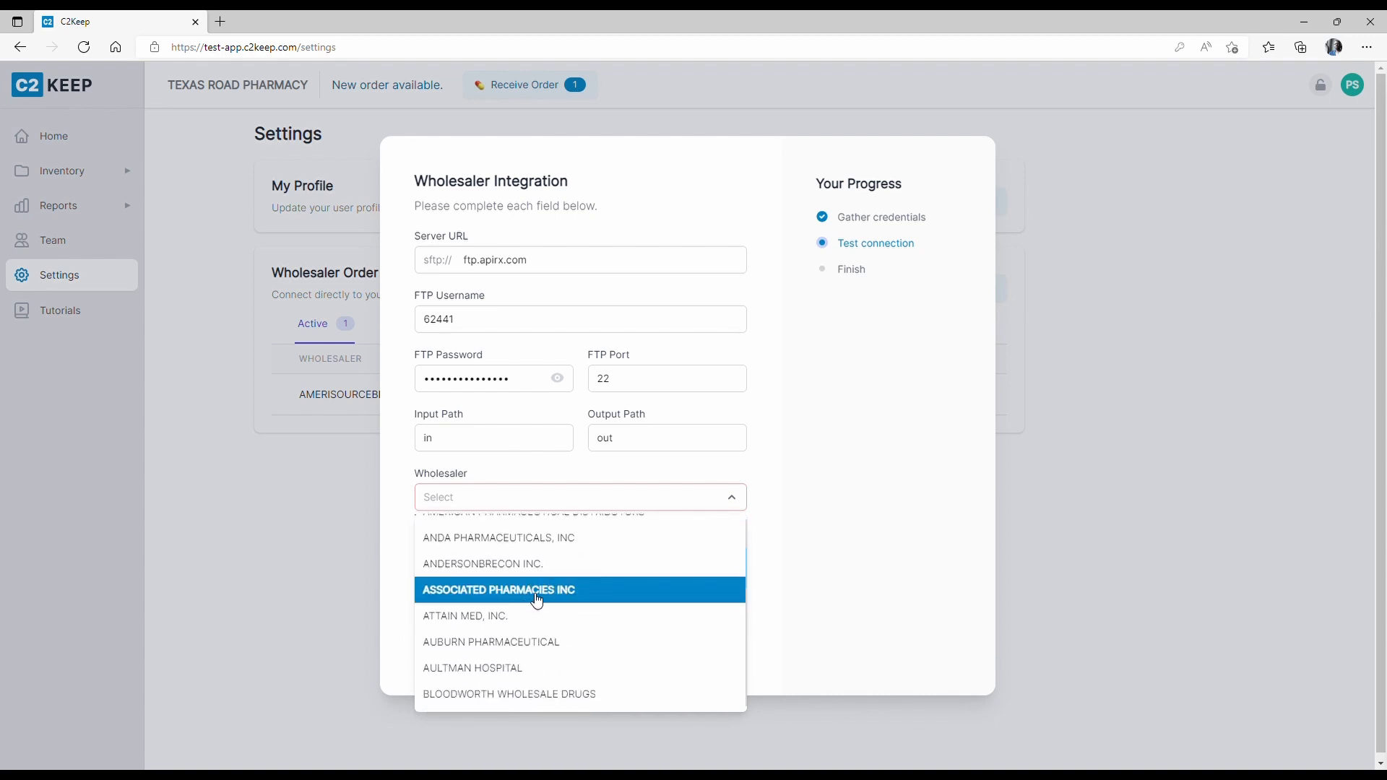
Choose ASSOCIATED PHARMACIES INC as wholesaler, correct the FTP username until the connection test succeeds, and finish.
{"action": "left_click", "coordinate": [528, 590]}
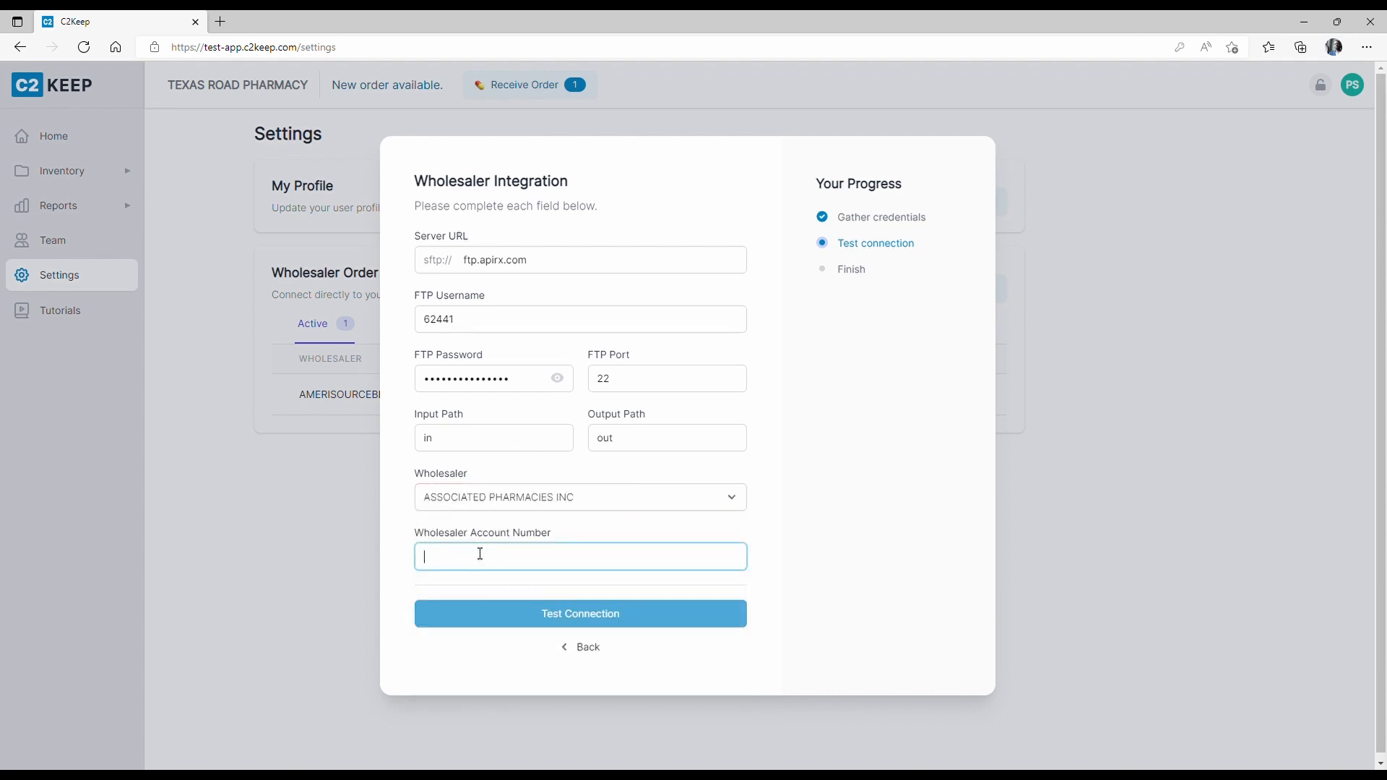
{"action": "type", "text": "32154687"}
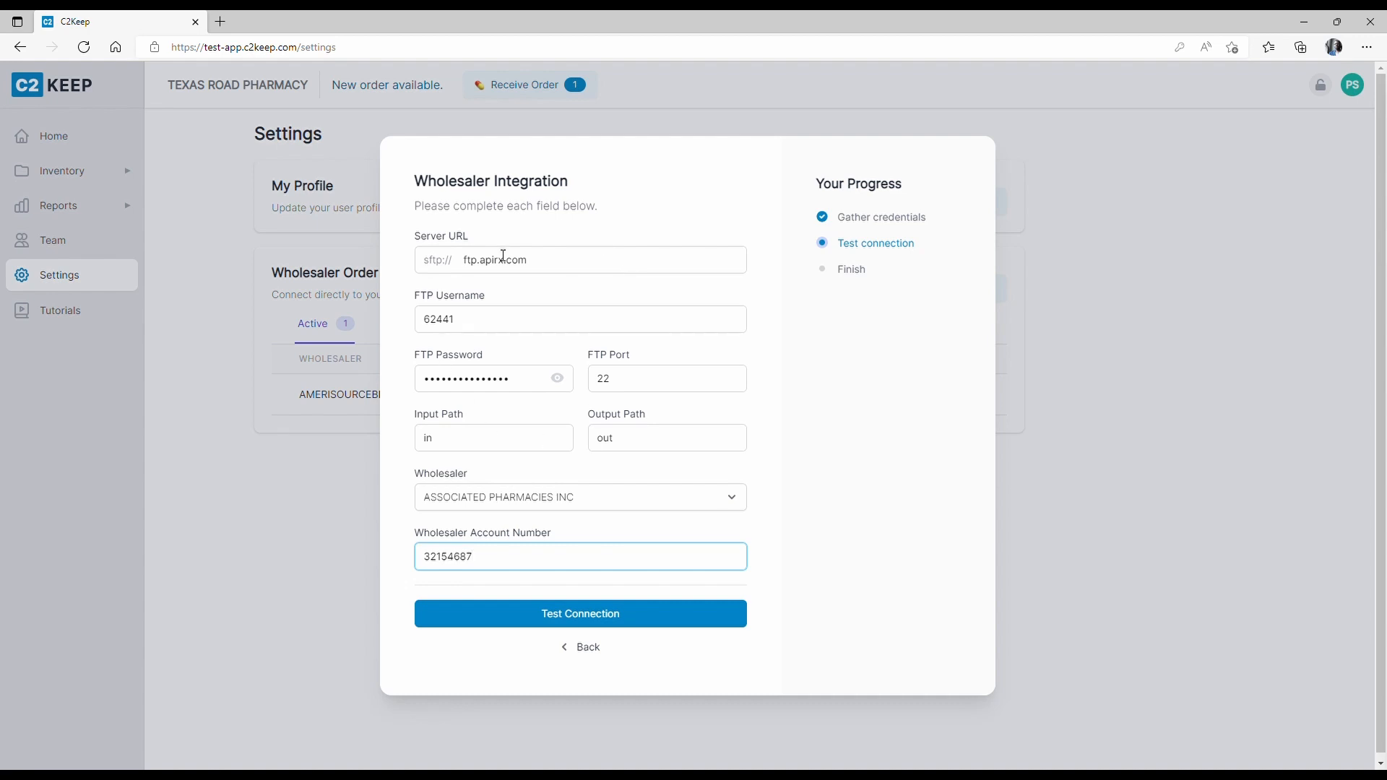
{"action": "left_click", "coordinate": [476, 326]}
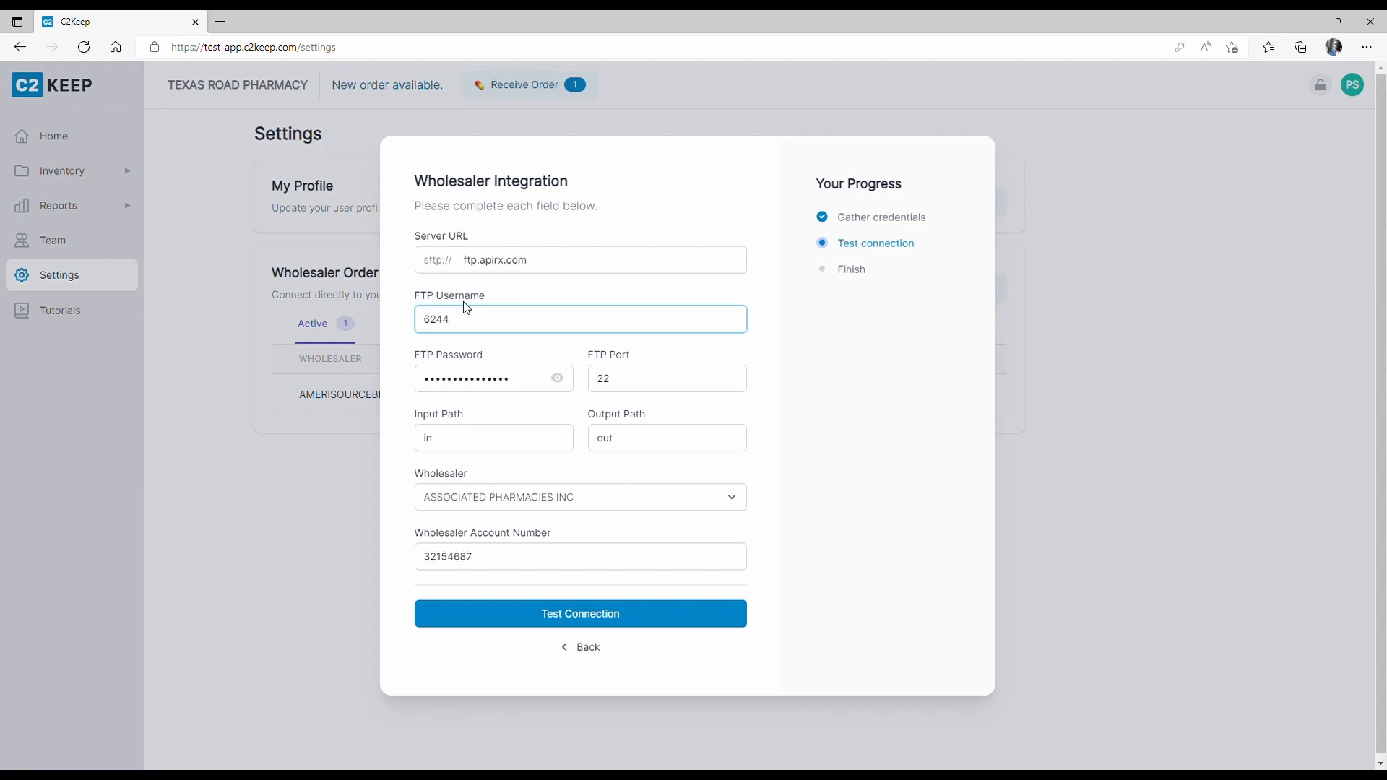
{"action": "left_click", "coordinate": [556, 616]}
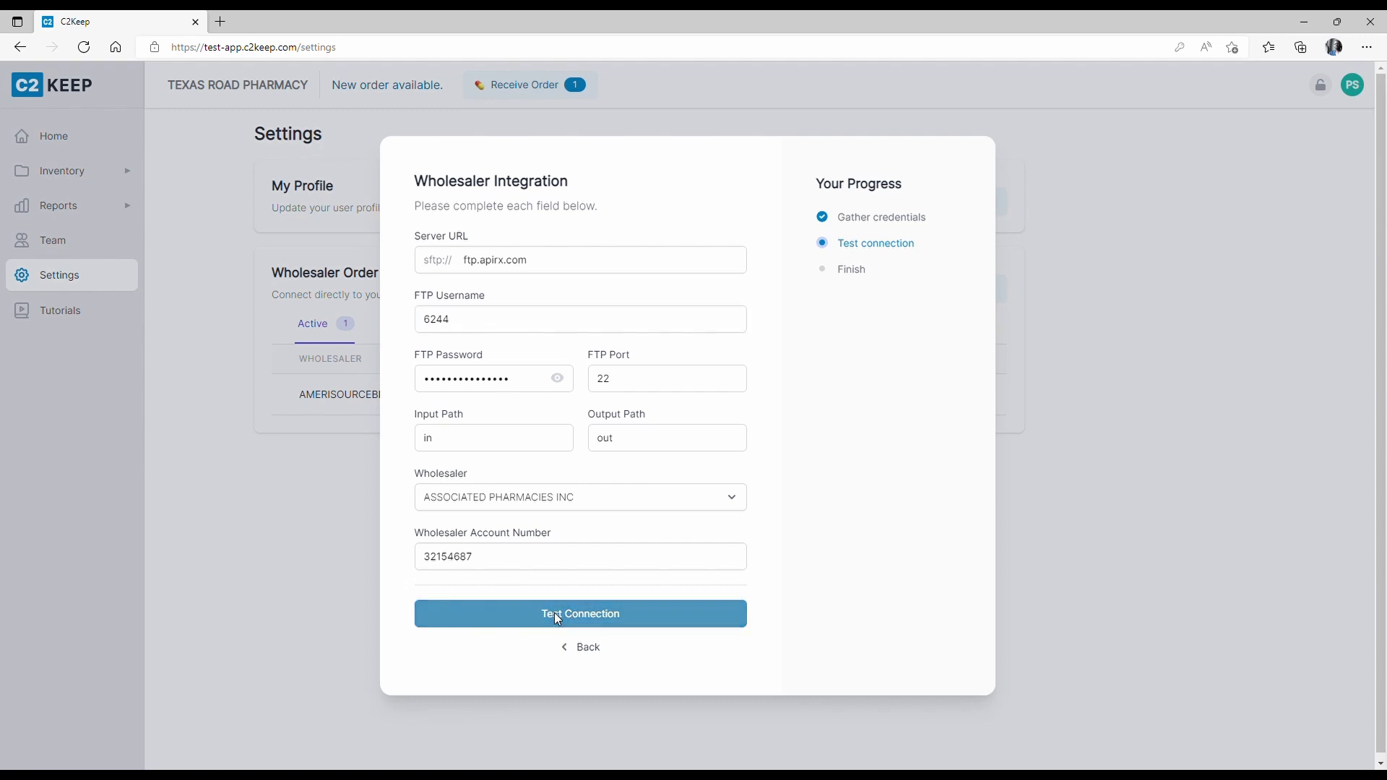
{"action": "left_click", "coordinate": [495, 325]}
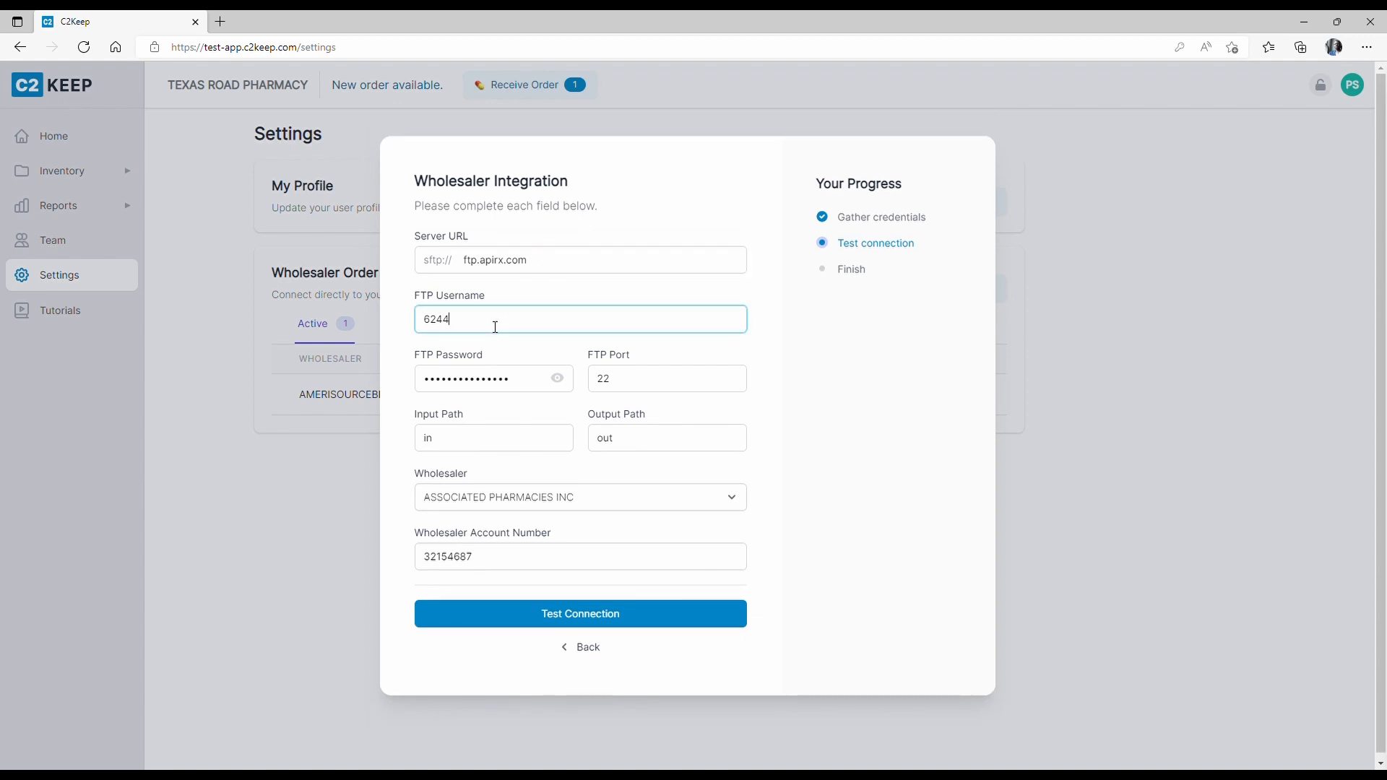
{"action": "left_click", "coordinate": [626, 611]}
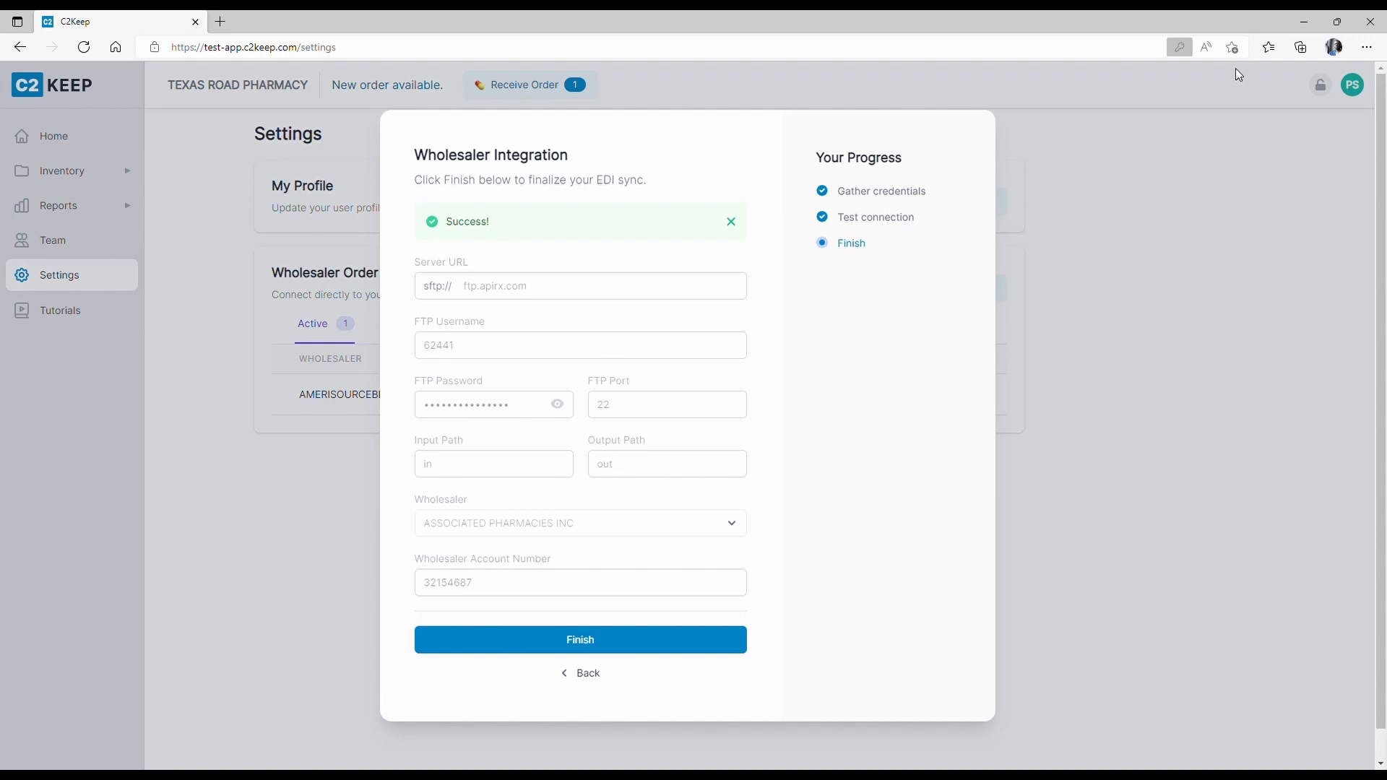
{"action": "left_click", "coordinate": [604, 617]}
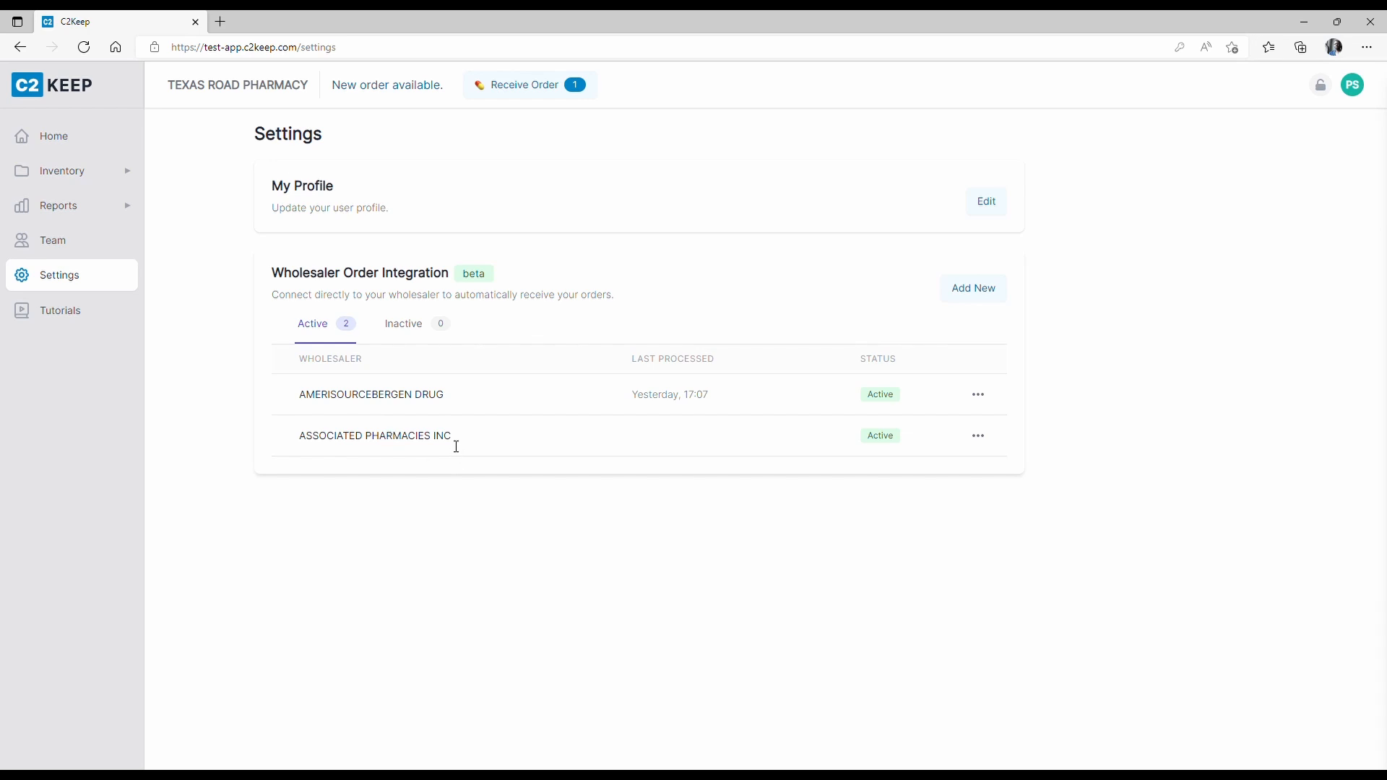
Open the actions menu for the new ASSOCIATED PHARMACIES INC integration.
{"action": "left_click", "coordinate": [990, 443]}
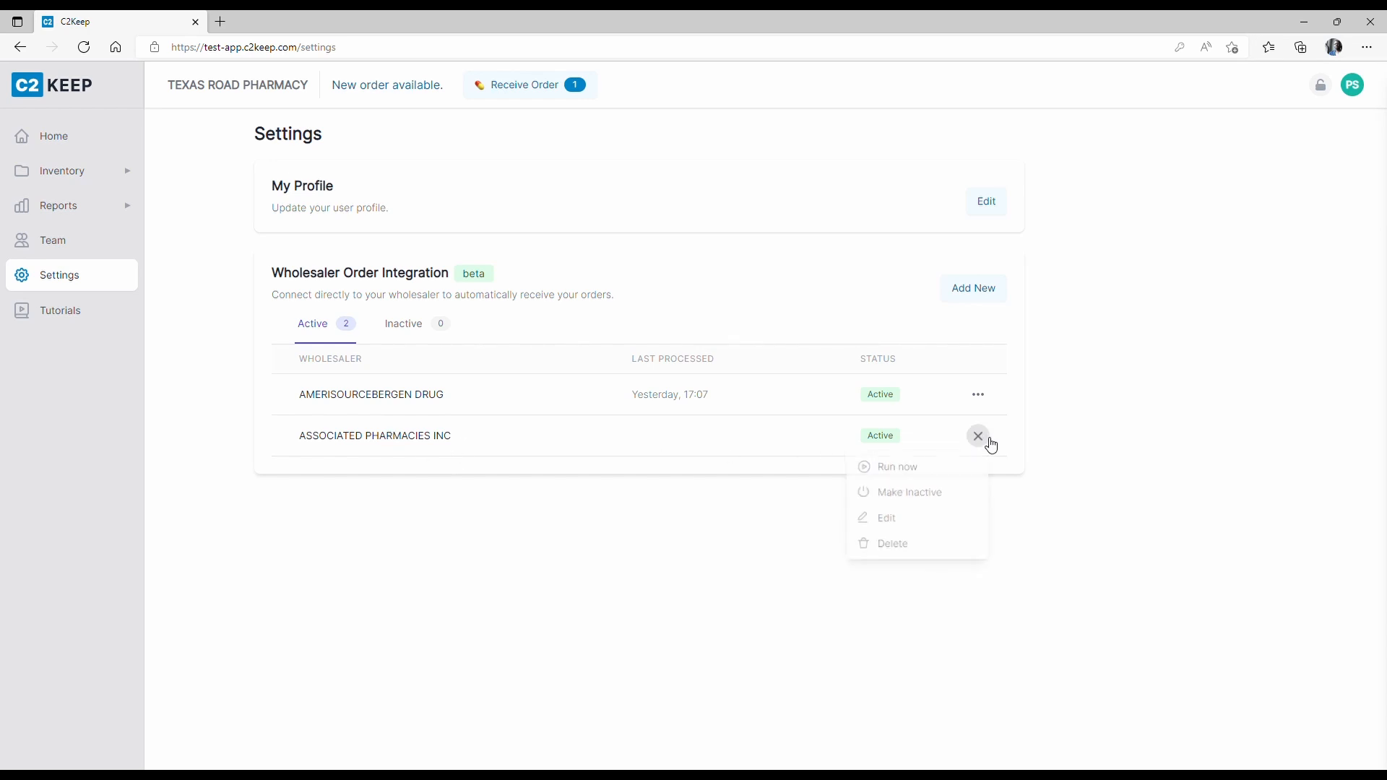
Run the ASSOCIATED PHARMACIES INC integration now and dismiss the success notification.
{"action": "left_click", "coordinate": [899, 477]}
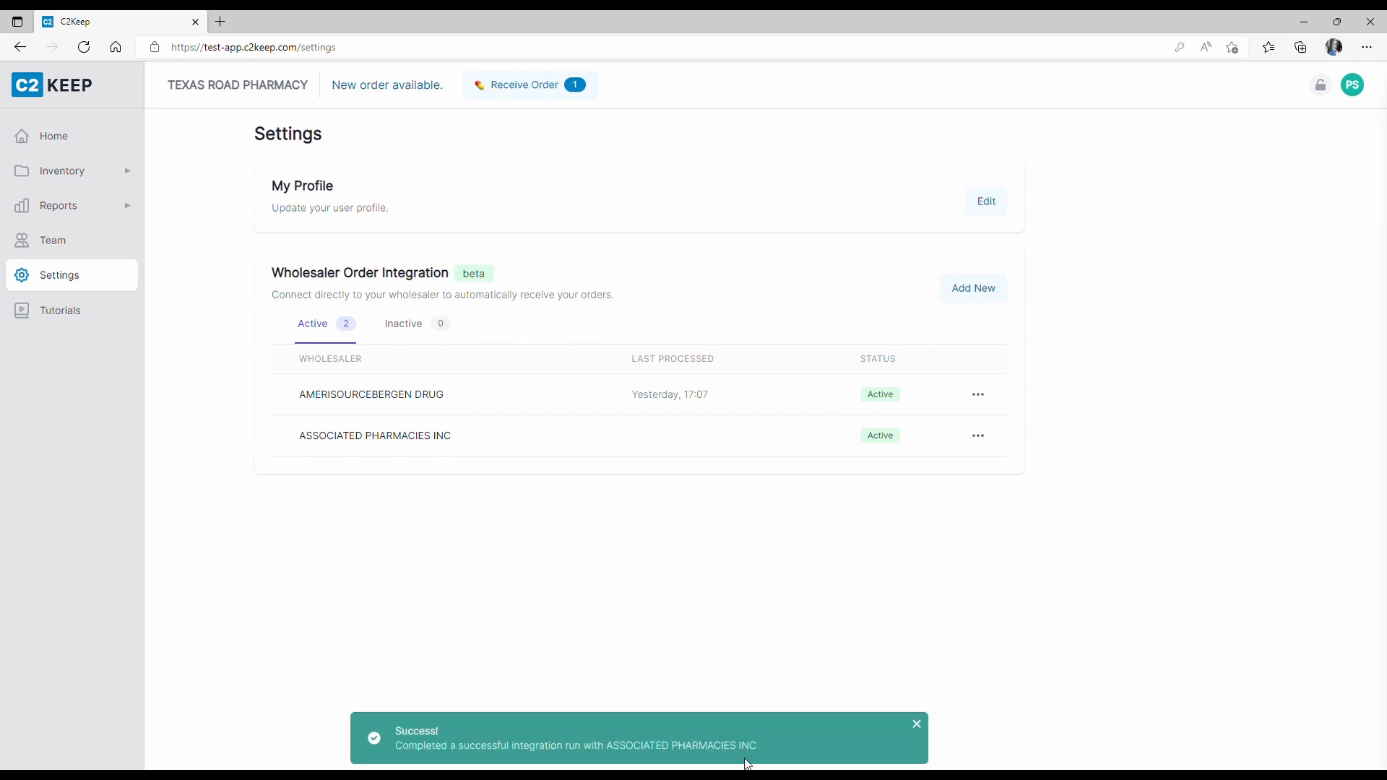
{"action": "left_click", "coordinate": [916, 723]}
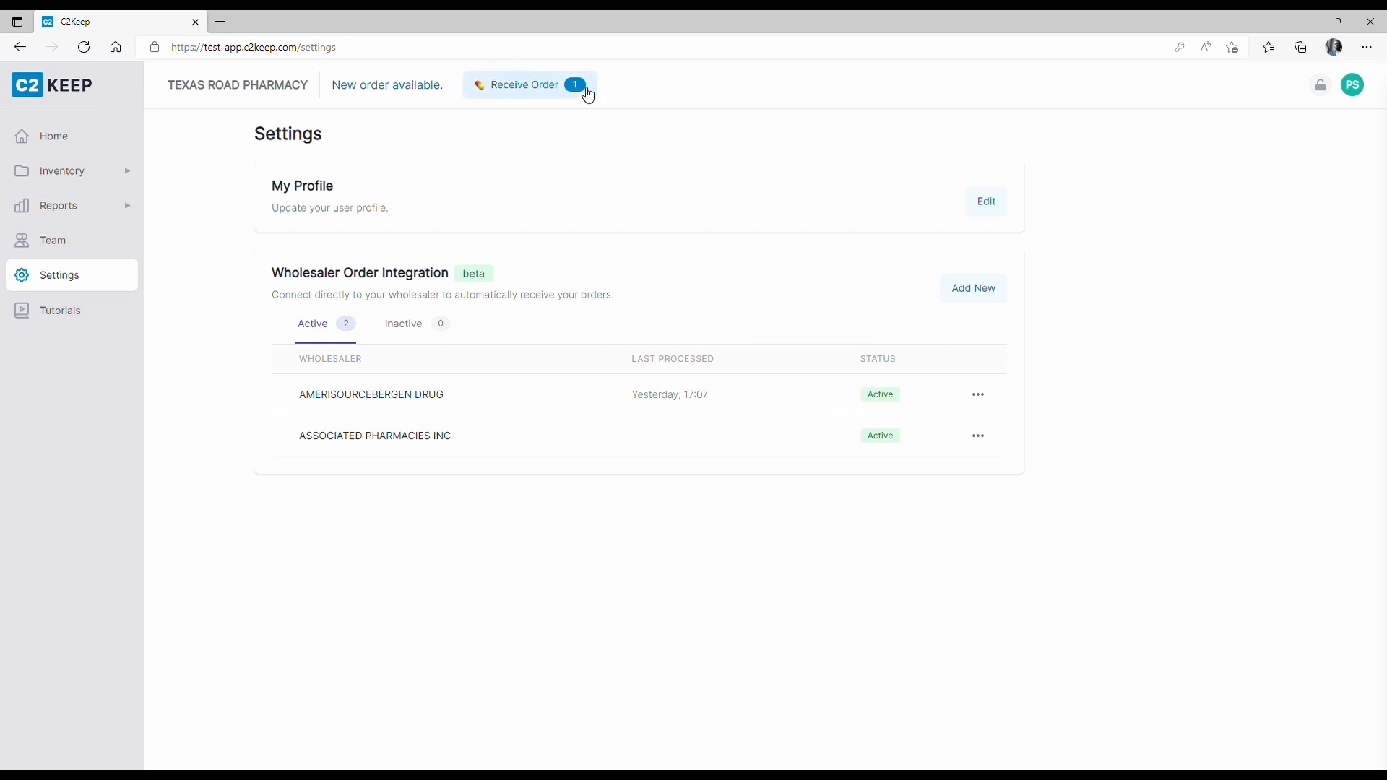
{"action": "left_click", "coordinate": [89, 52]}
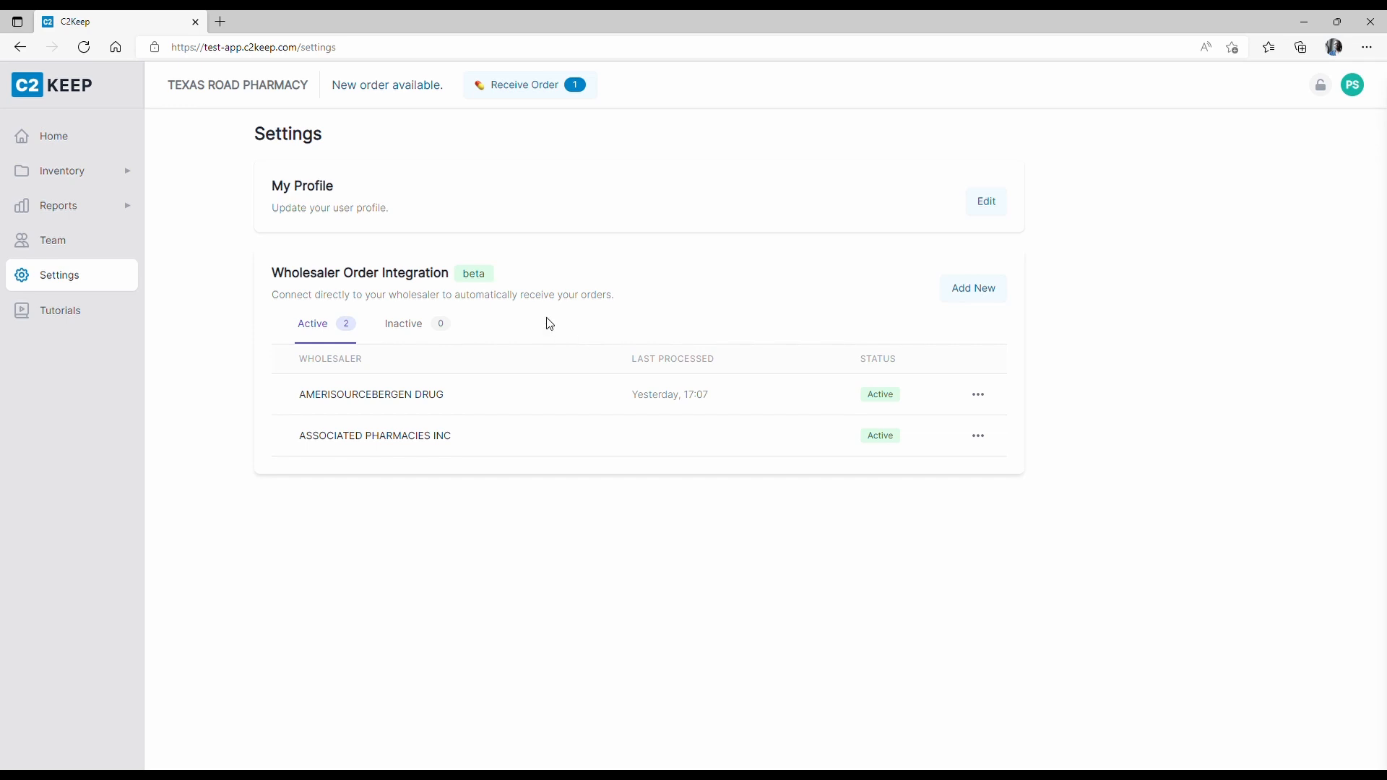
{"action": "left_click", "coordinate": [984, 443]}
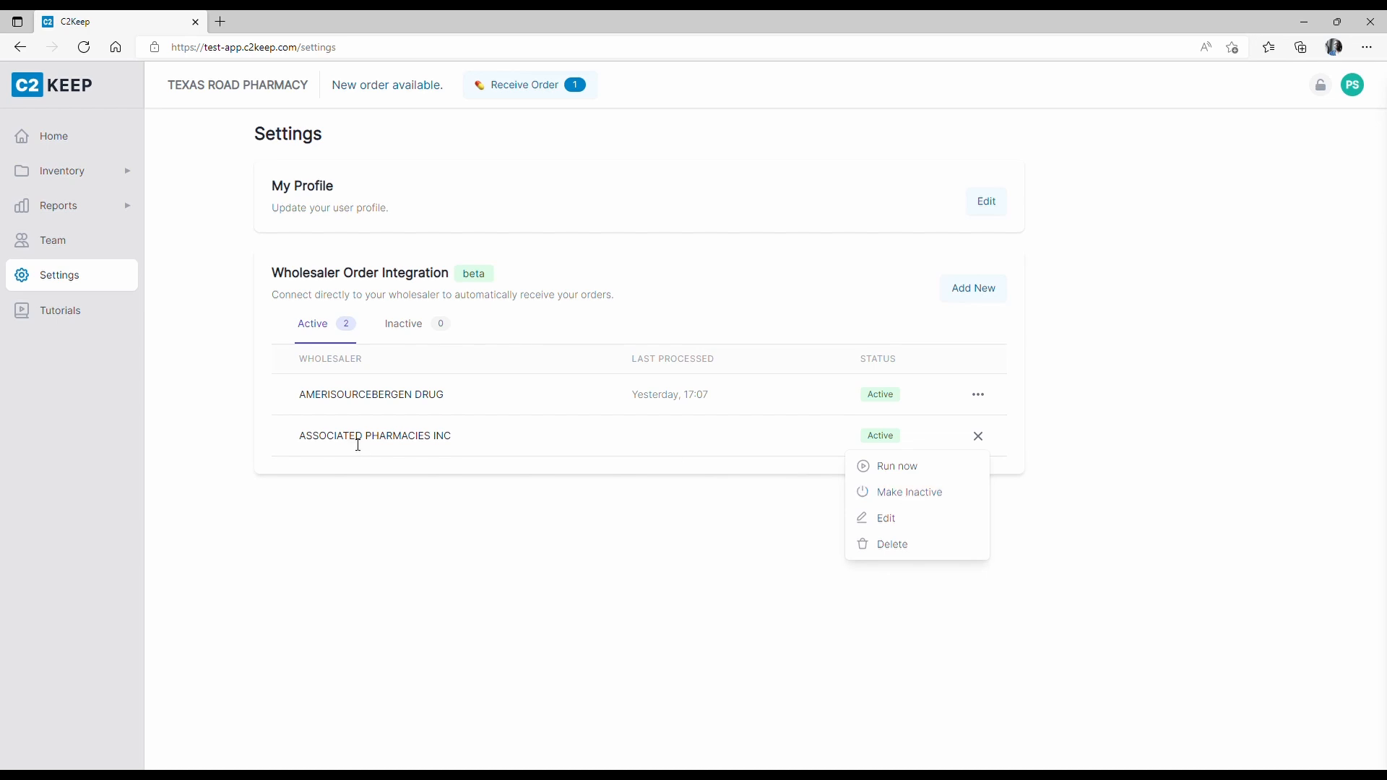
{"action": "left_click_drag", "start_coordinate": [301, 442], "coordinate": [467, 448]}
{"action": "left_click", "coordinate": [468, 448]}
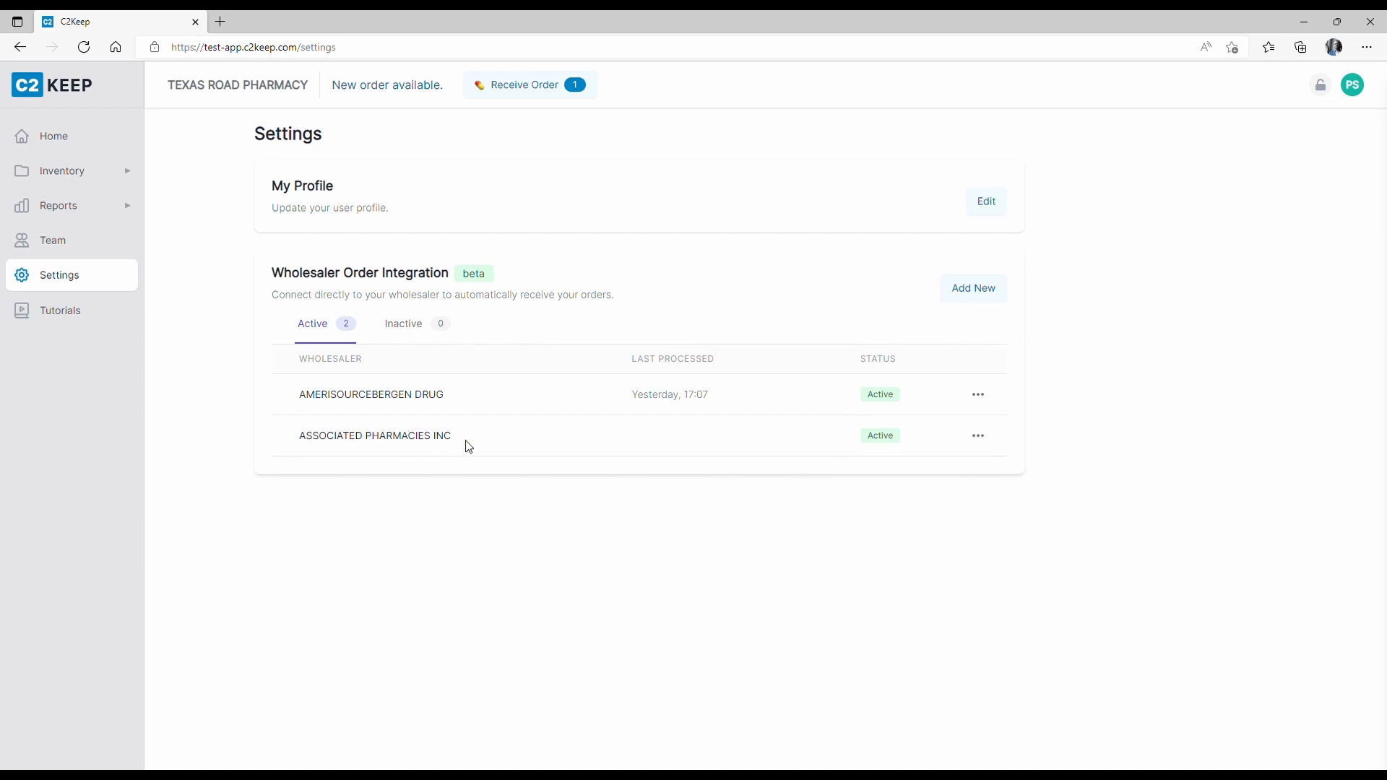
{"action": "left_click", "coordinate": [986, 444]}
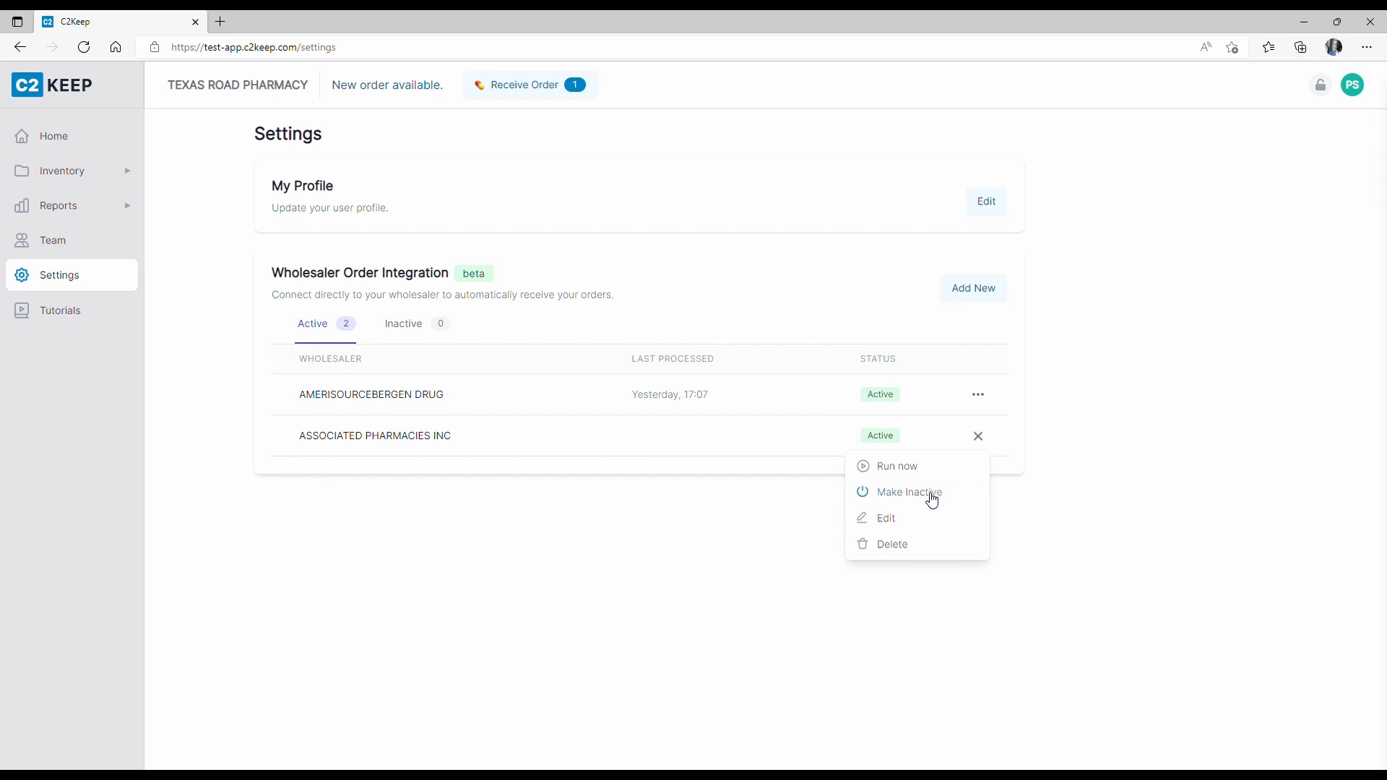
{"action": "left_click", "coordinate": [404, 447]}
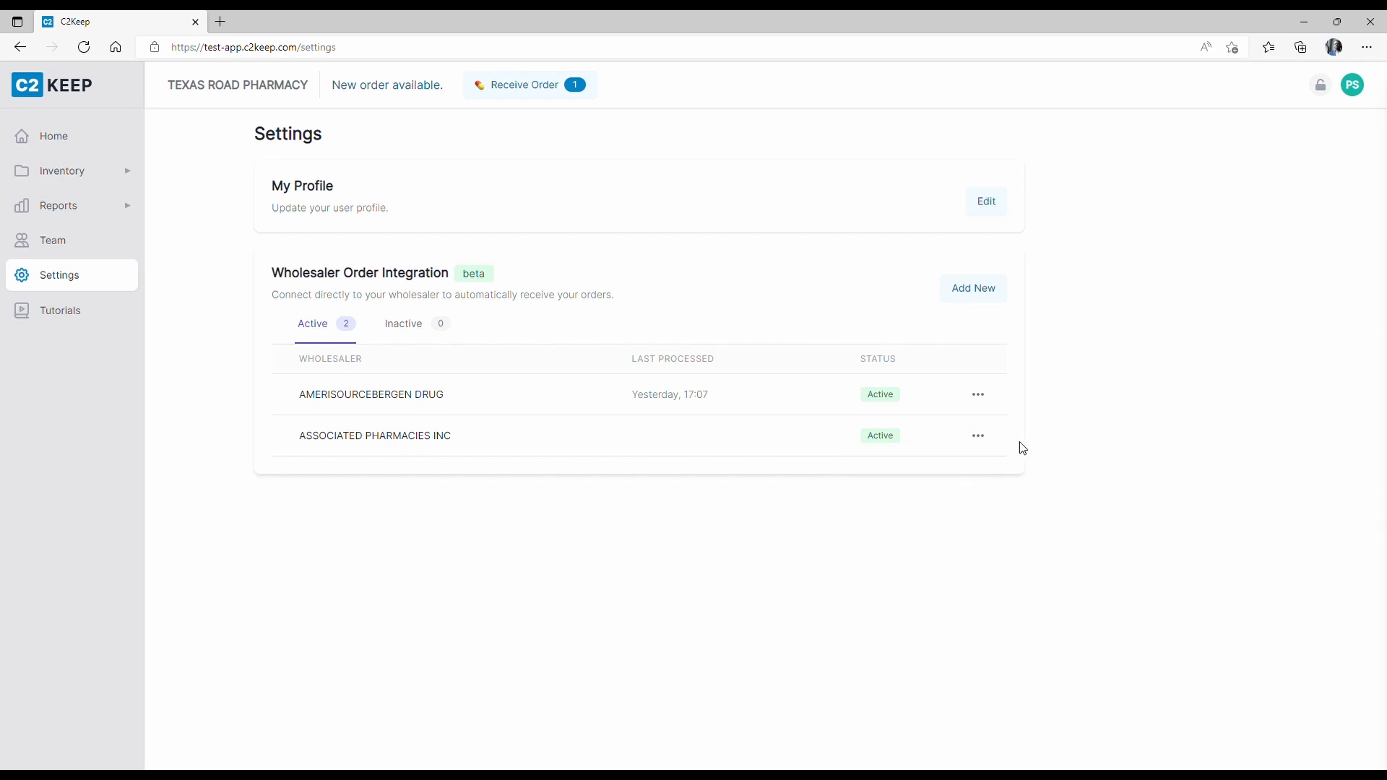
{"action": "left_click", "coordinate": [978, 436]}
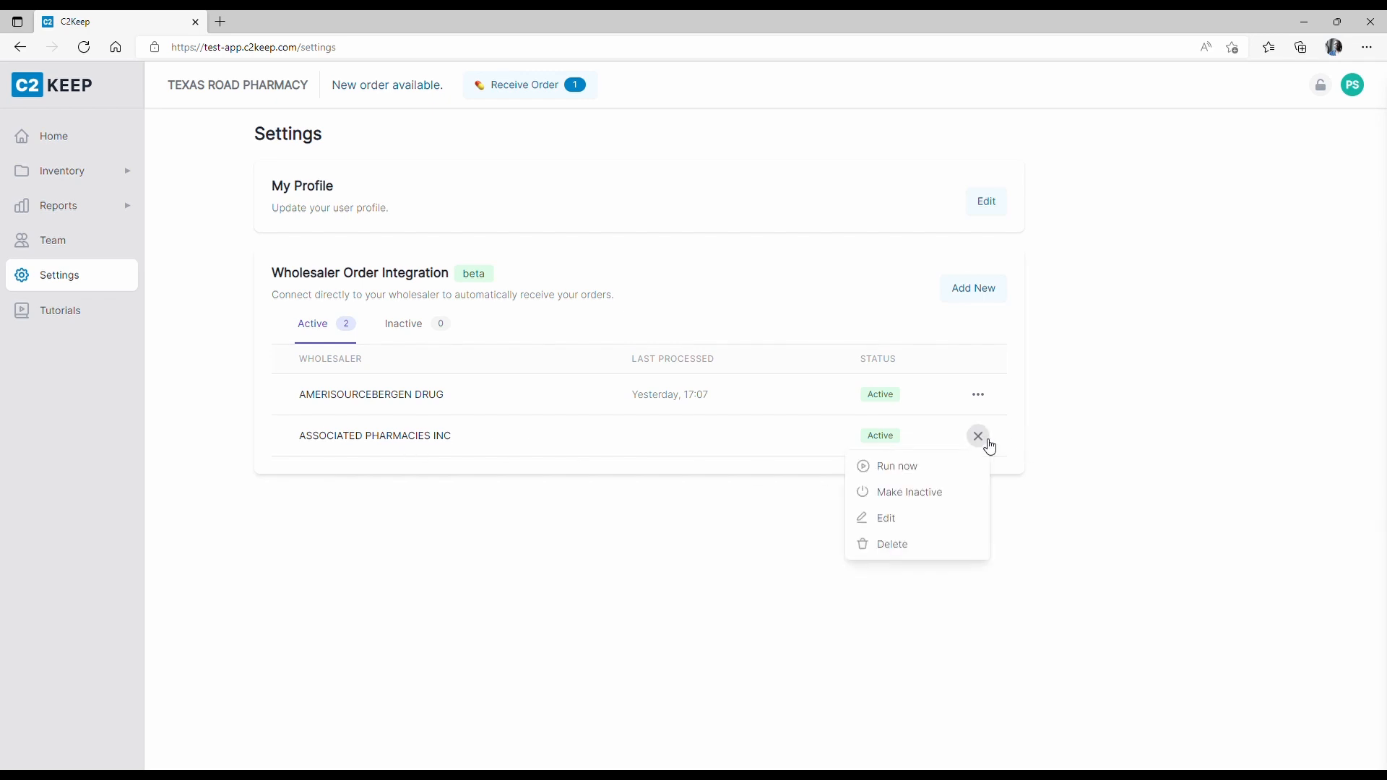
{"action": "left_click", "coordinate": [918, 494]}
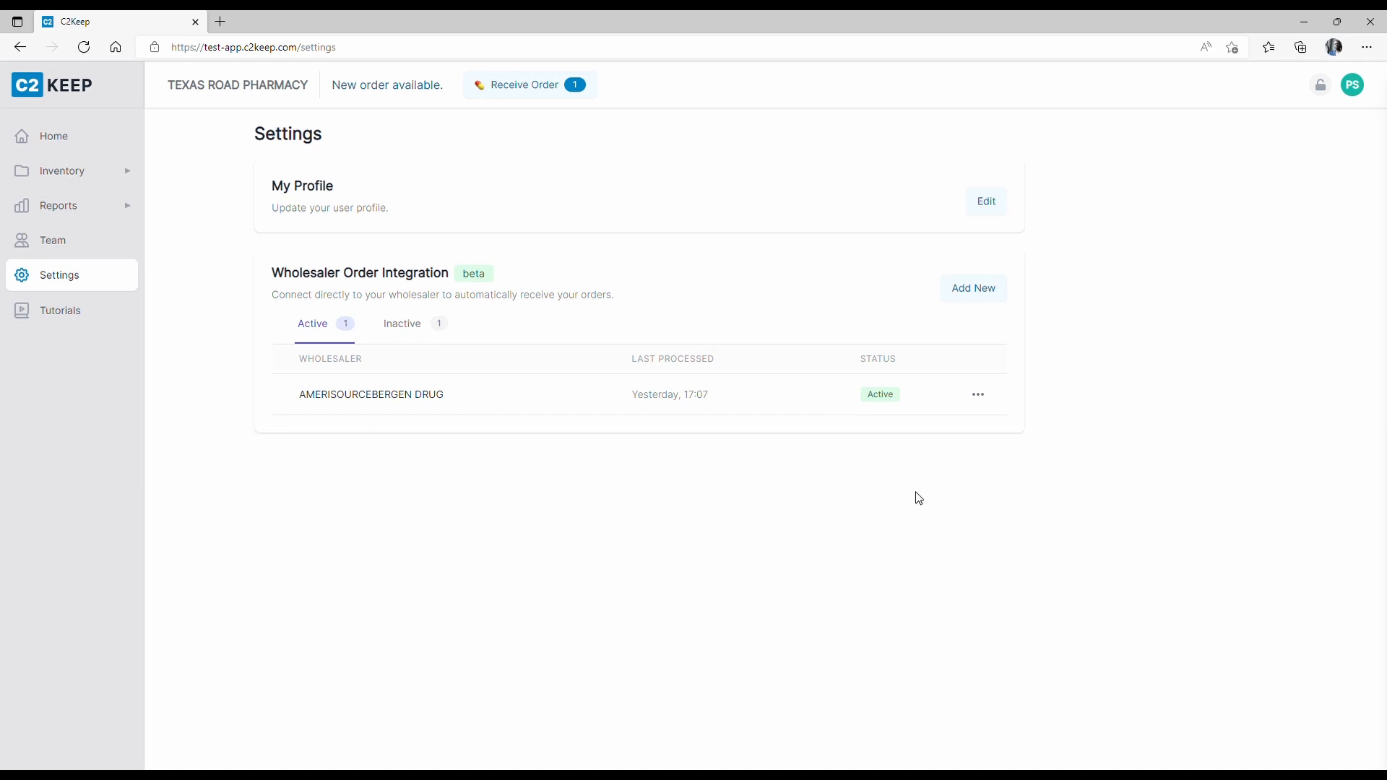
{"action": "left_click", "coordinate": [419, 327]}
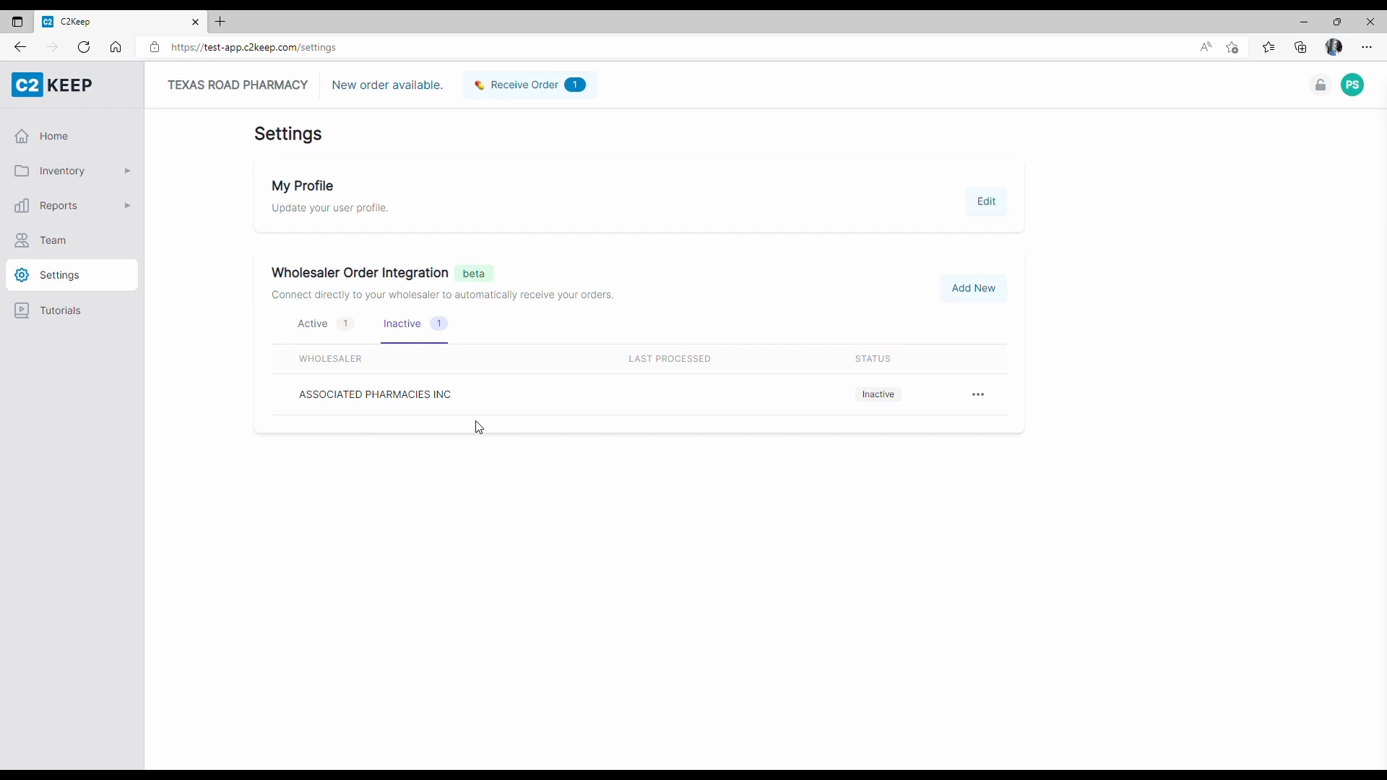
{"action": "left_click", "coordinate": [991, 402]}
{"action": "left_click", "coordinate": [913, 427]}
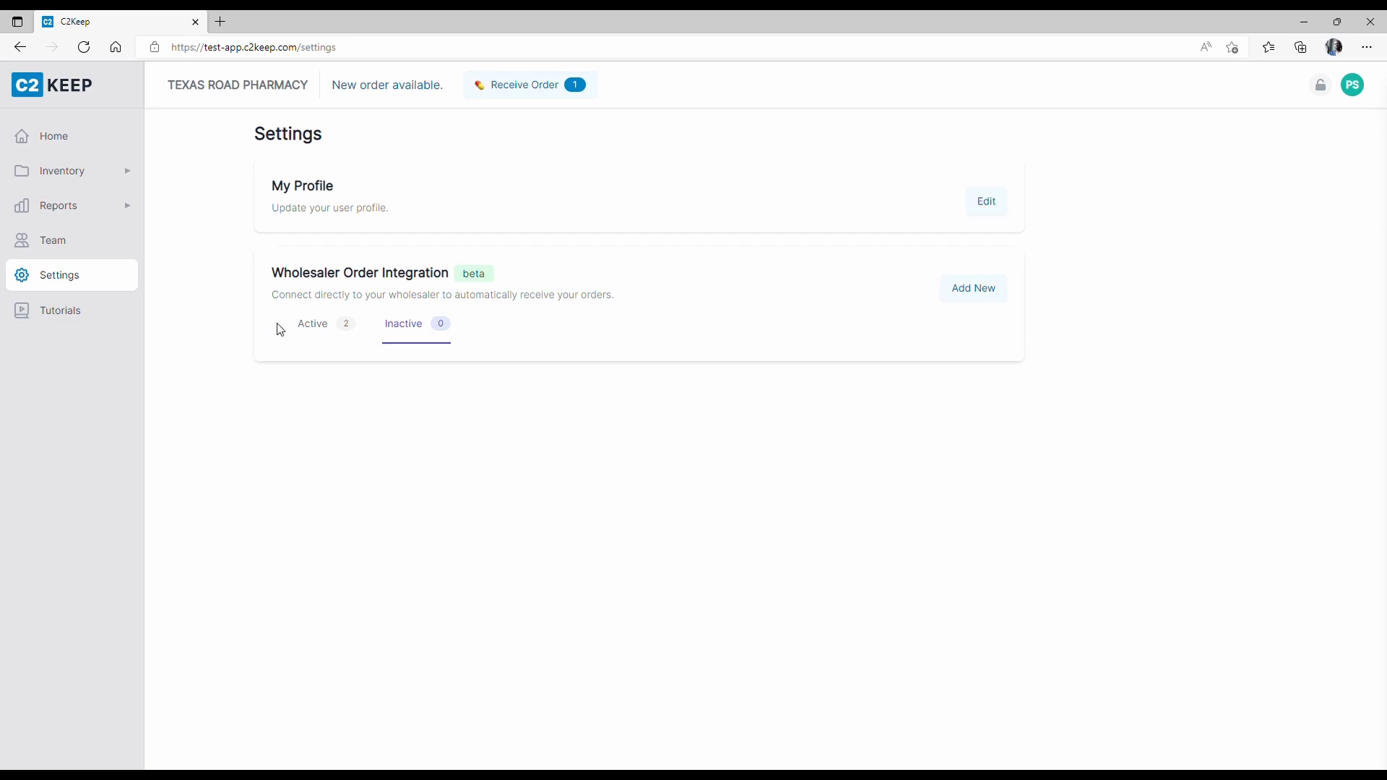
{"action": "left_click", "coordinate": [315, 331]}
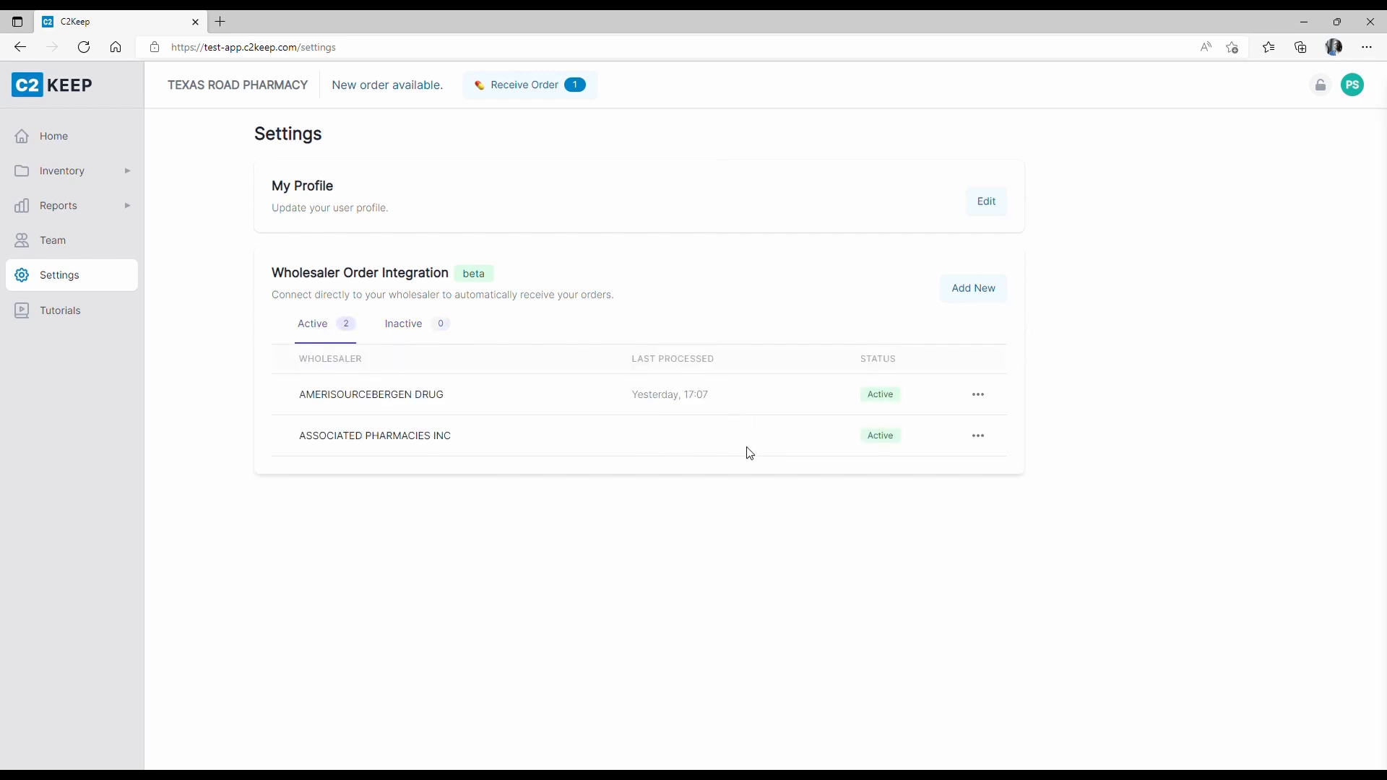